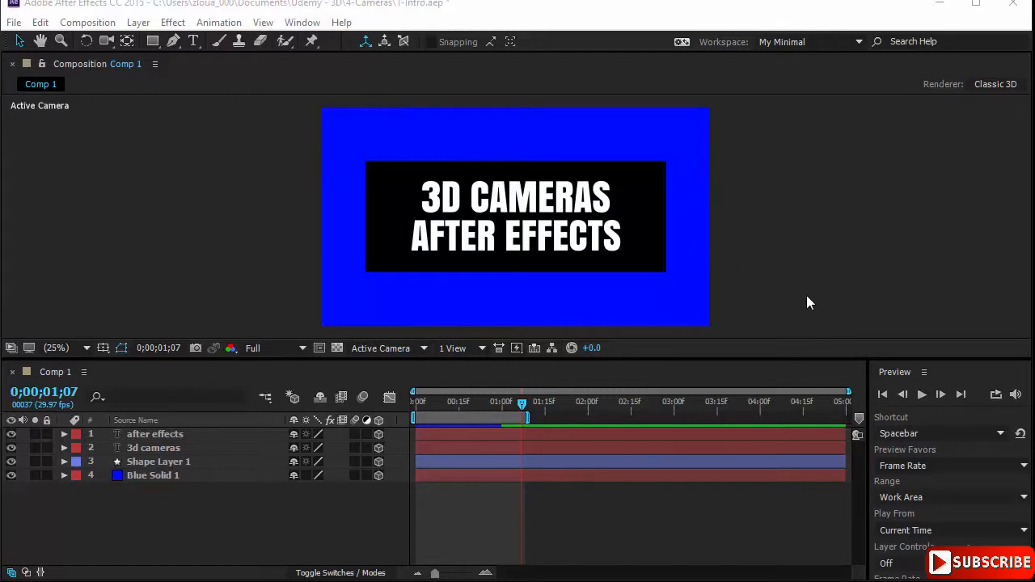
Step: Reveal the Position property of all four layers in Comp 1
{"action": "left_click_drag", "start_coordinate": [216, 521], "coordinate": [223, 446]}
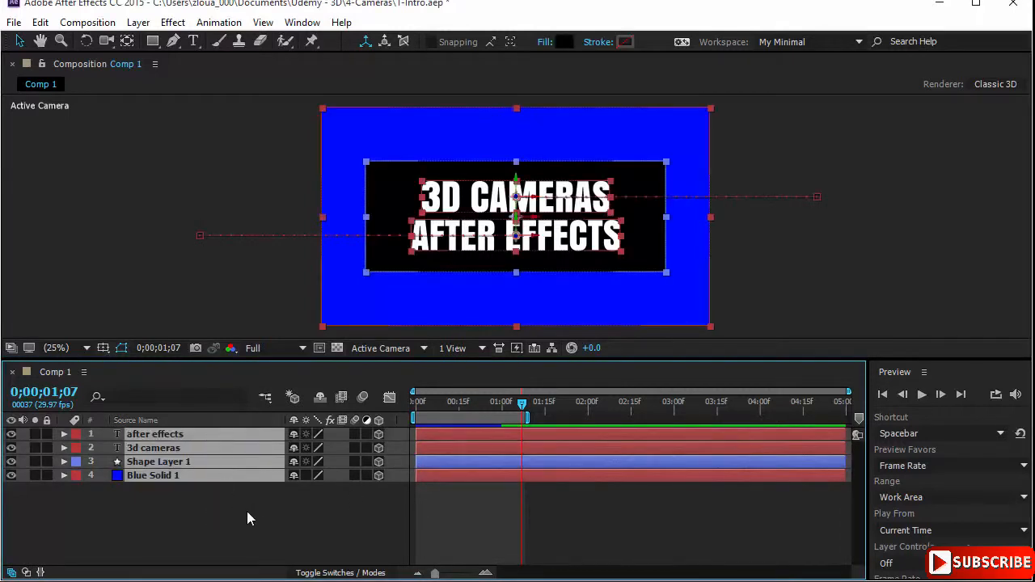
{"action": "key", "text": "p"}
{"action": "left_click", "coordinate": [272, 552]}
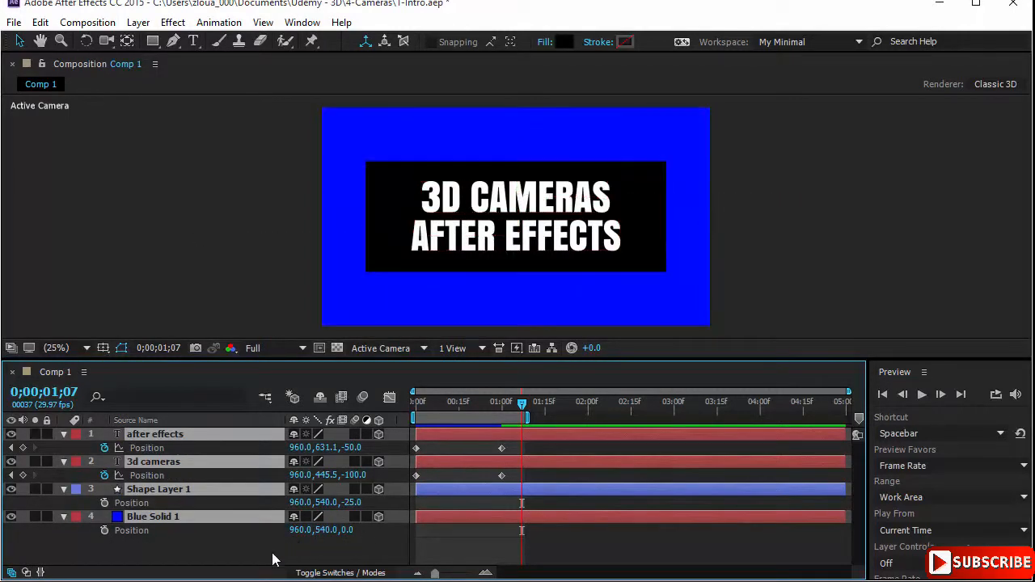
Step: Compare the Z positions of Blue Solid 1, Shape Layer 1, 3d cameras and after effects by selecting each layer, and clear the selection
{"action": "left_click", "coordinate": [186, 519]}
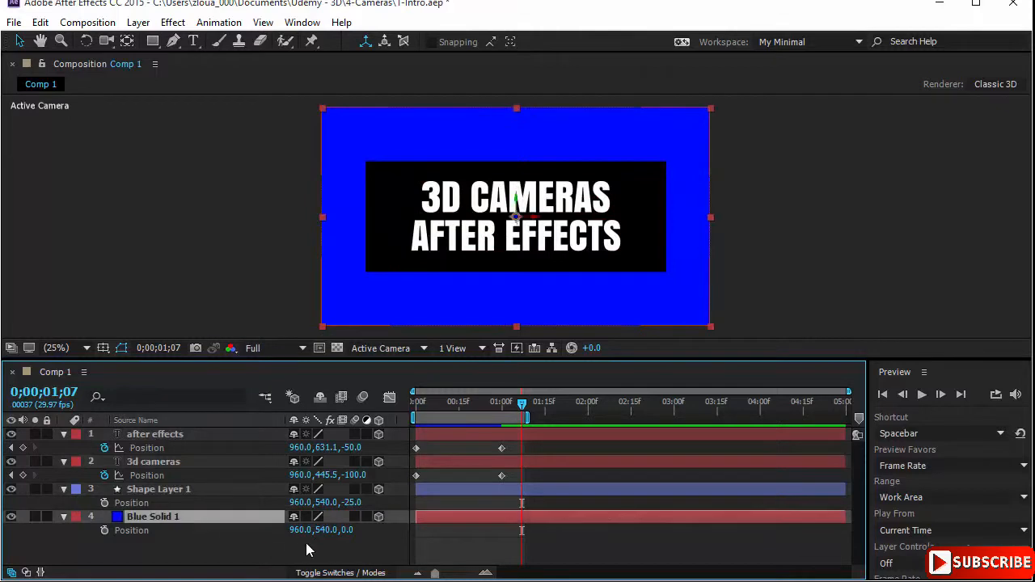
{"action": "left_click", "coordinate": [207, 490]}
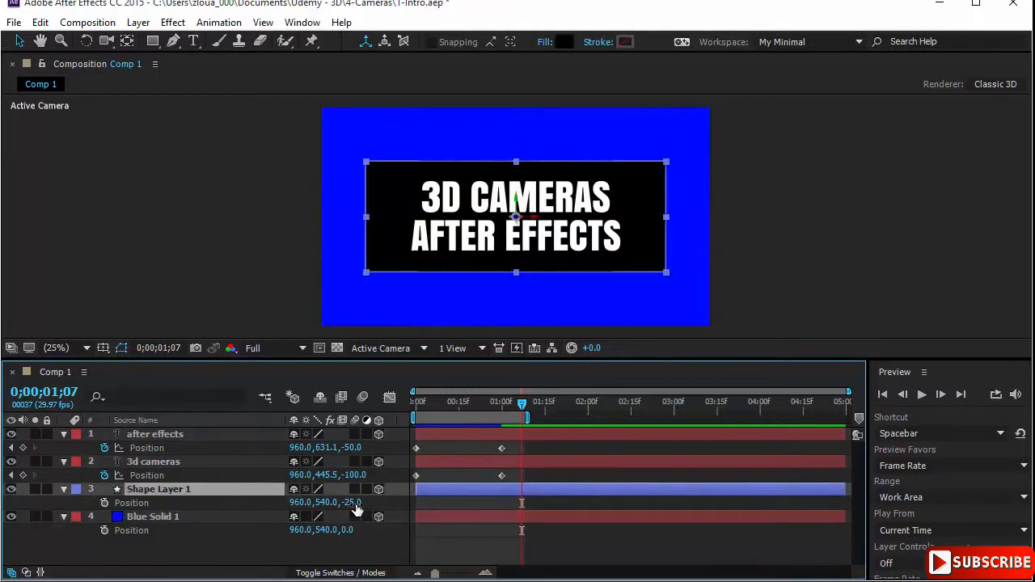
{"action": "left_click", "coordinate": [209, 464]}
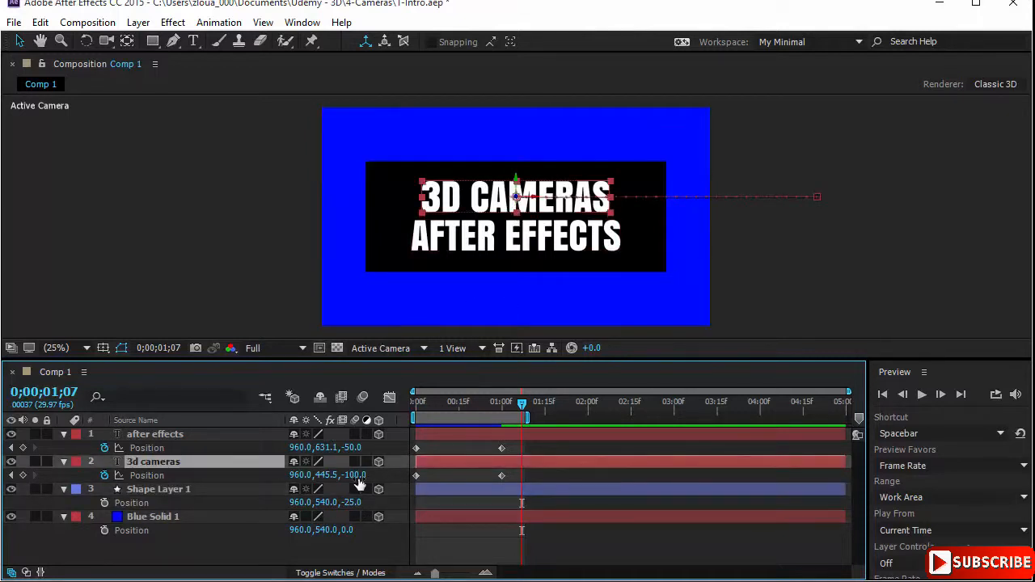
{"action": "left_click", "coordinate": [178, 435]}
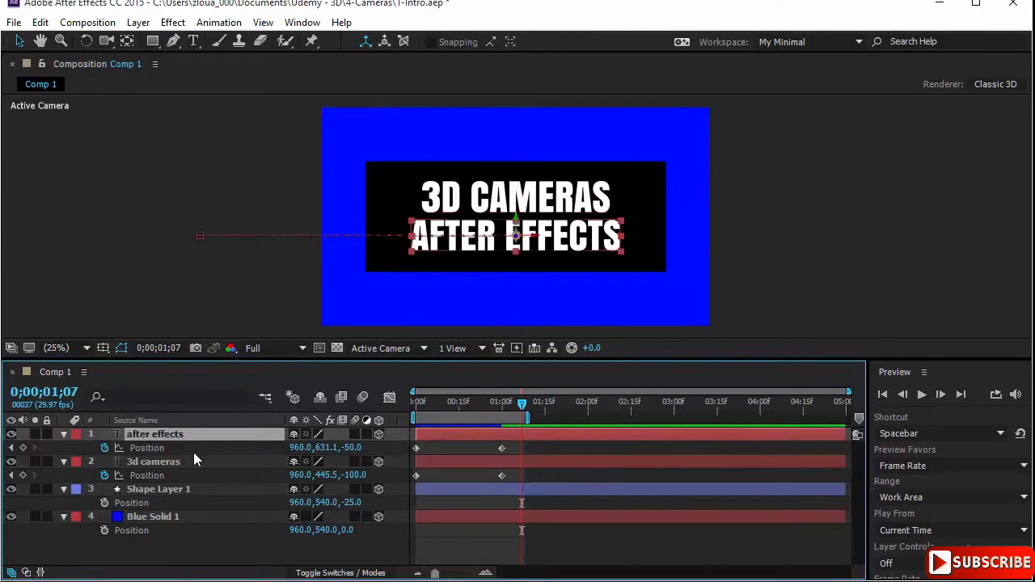
{"action": "left_click", "coordinate": [891, 266]}
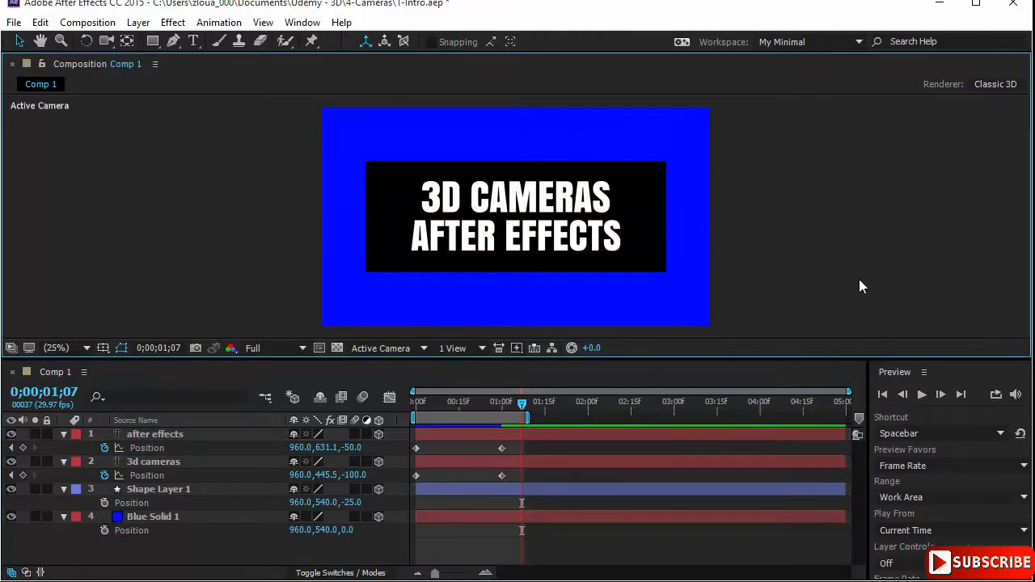
Step: Show the composition in two horizontal views, enlarge the viewer area and set the Top view's magnification to Fit up to 100%
{"action": "left_click", "coordinate": [477, 349]}
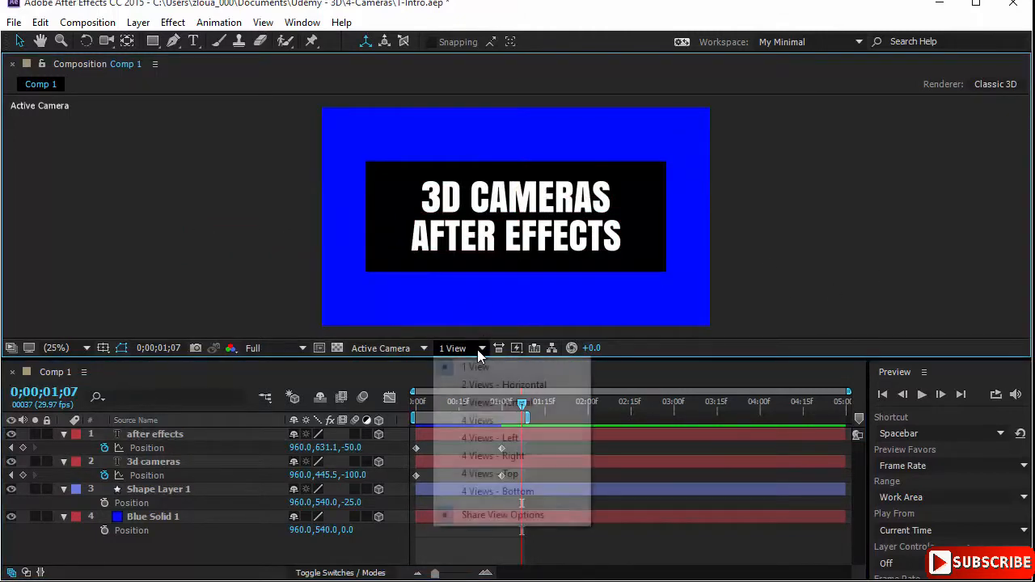
{"action": "left_click", "coordinate": [505, 385]}
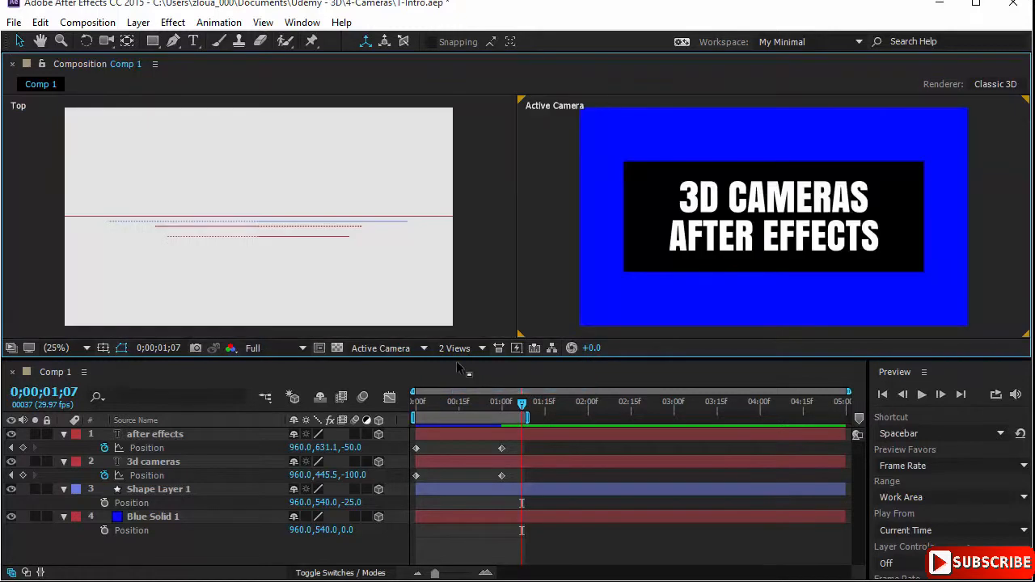
{"action": "left_click_drag", "start_coordinate": [457, 366], "coordinate": [458, 386]}
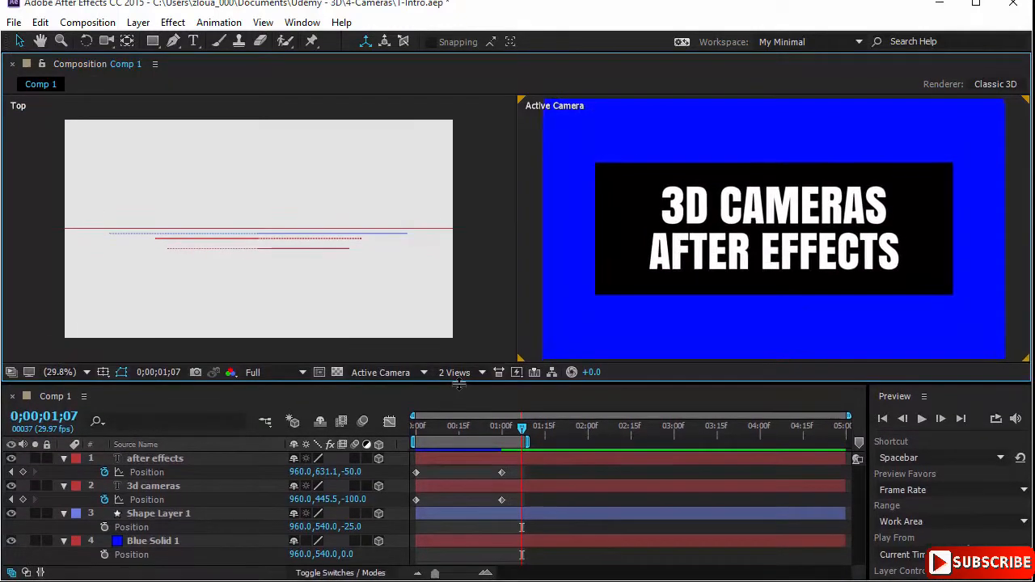
{"action": "left_click", "coordinate": [448, 293]}
{"action": "left_click", "coordinate": [87, 372]}
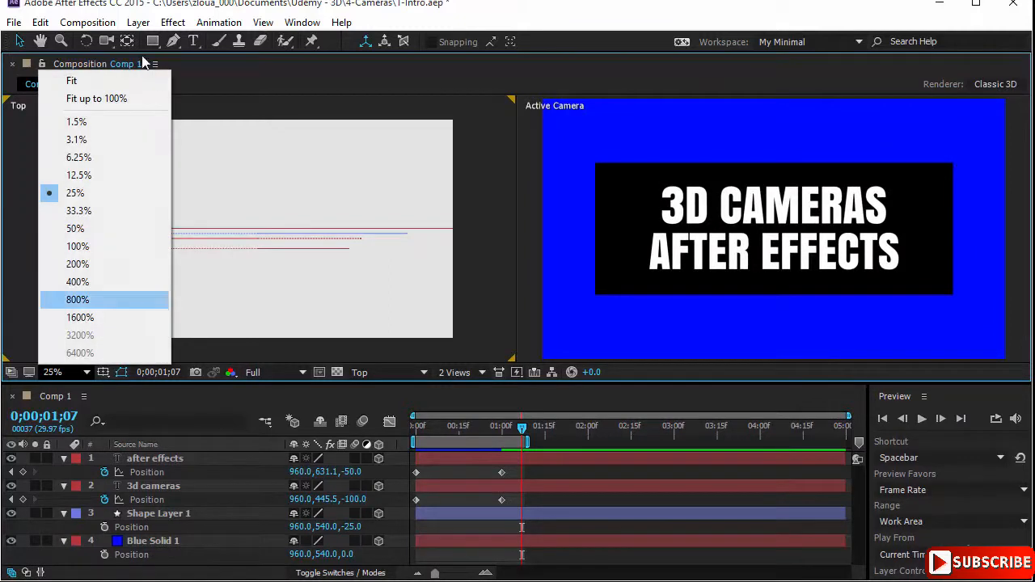
{"action": "left_click", "coordinate": [138, 97]}
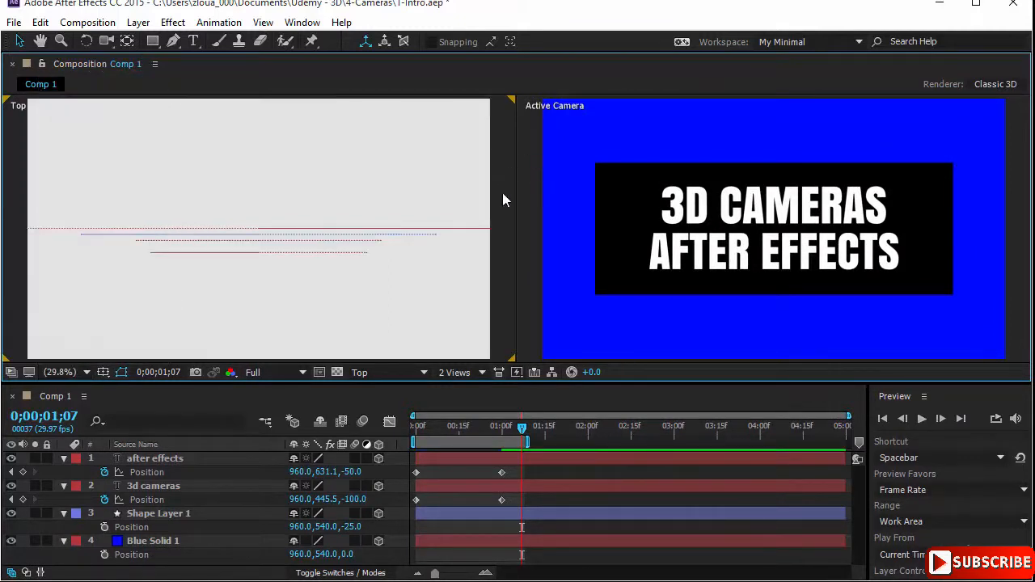
Step: Select both text lines, the black rectangle and the blue background in turn to examine their depth order in the Top view
{"action": "left_click", "coordinate": [713, 211]}
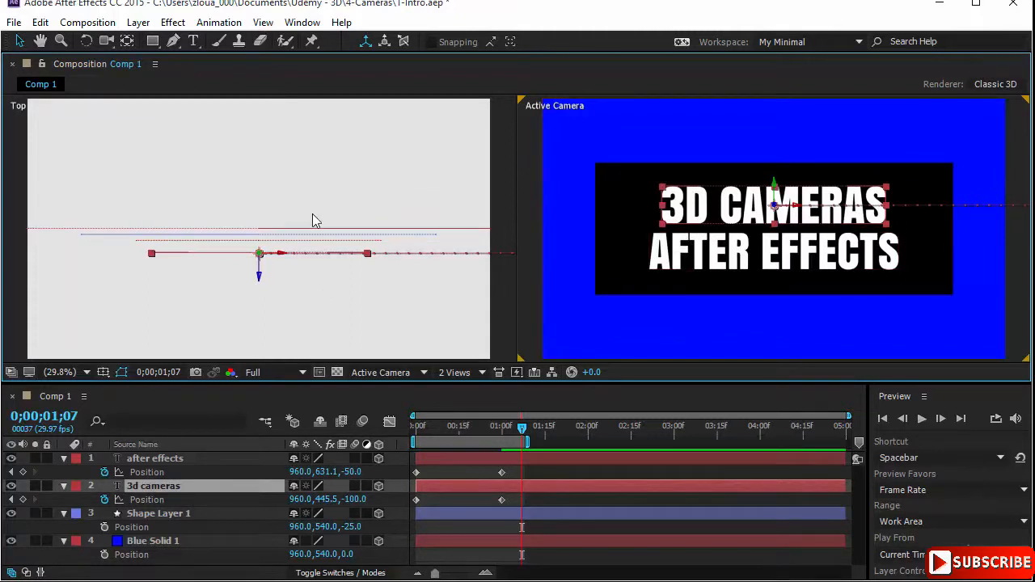
{"action": "left_click", "coordinate": [697, 259]}
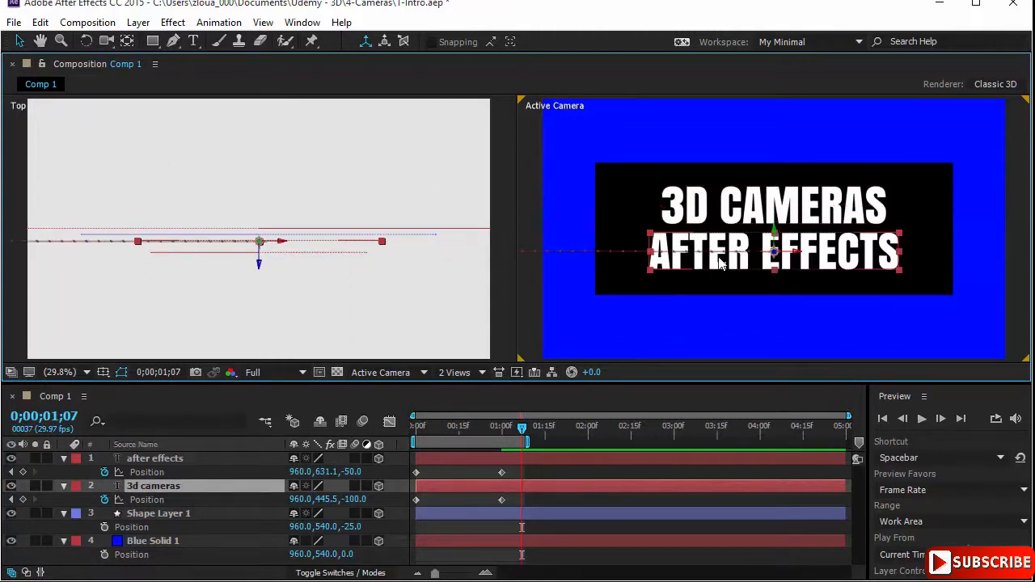
{"action": "left_click", "coordinate": [624, 288]}
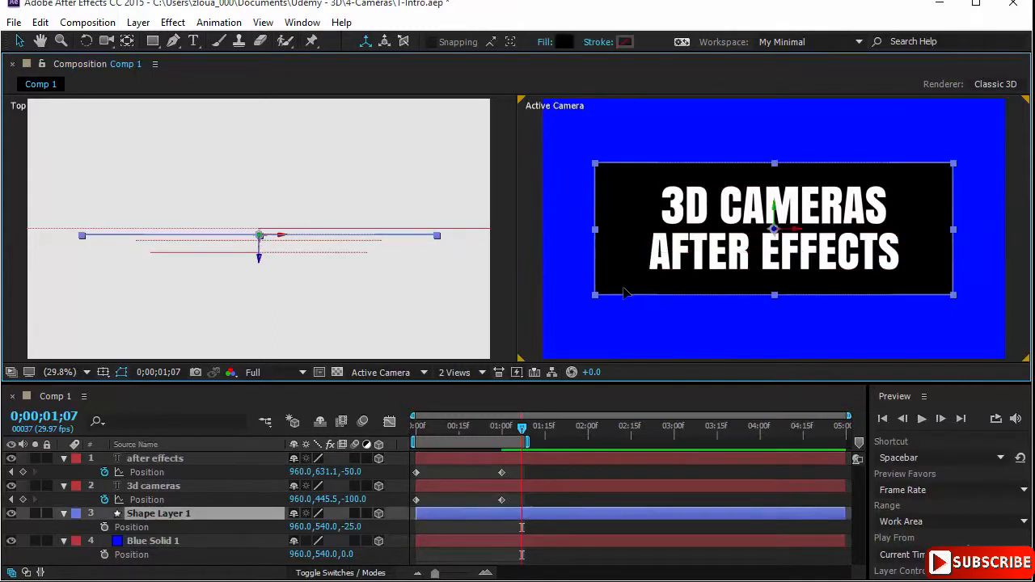
{"action": "left_click", "coordinate": [623, 328]}
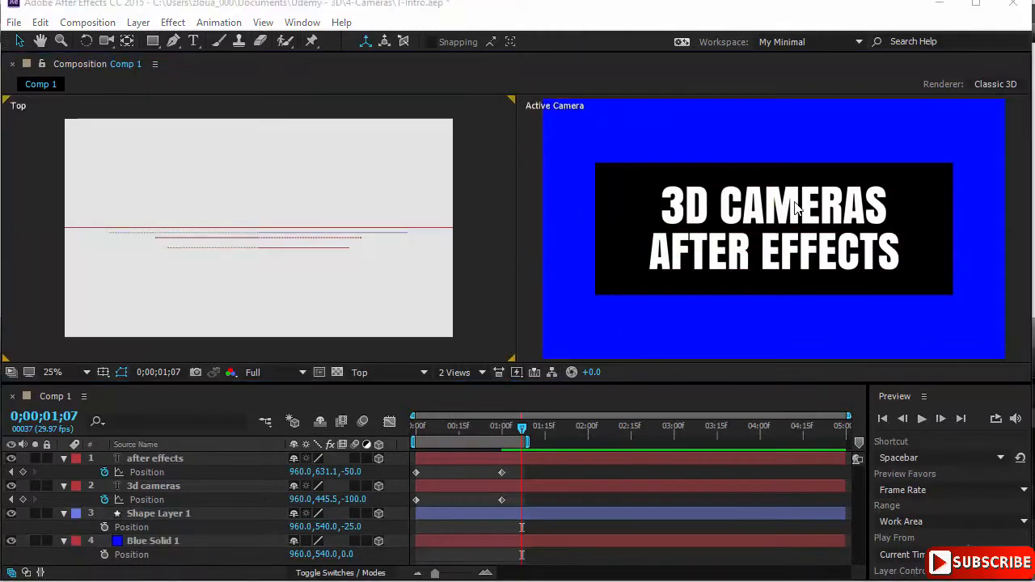
Step: Start a new camera layer in the composition, opening its Camera Settings
{"action": "right_click", "coordinate": [502, 210]}
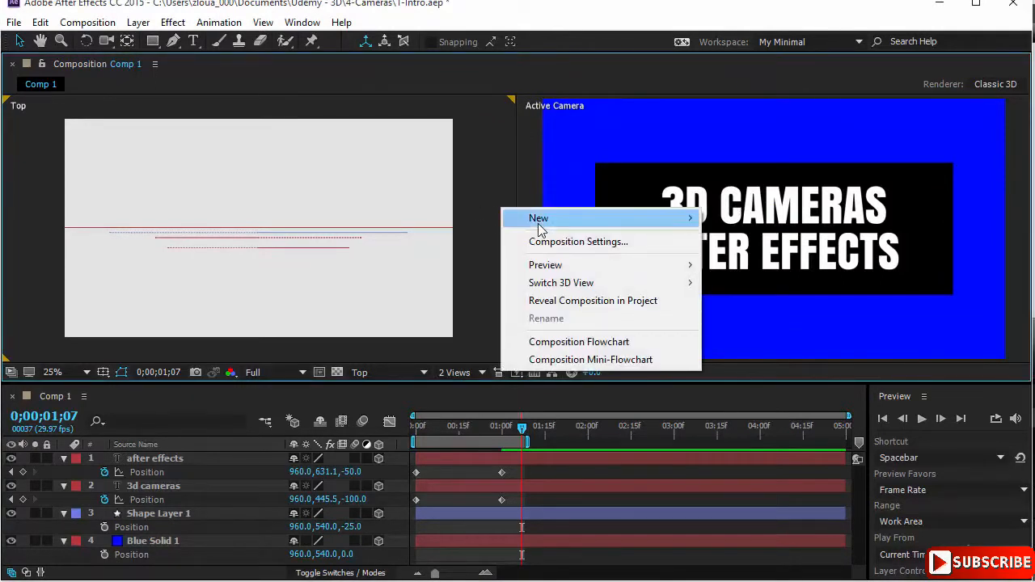
{"action": "mouse_move", "coordinate": [540, 225]}
{"action": "left_click", "coordinate": [814, 300]}
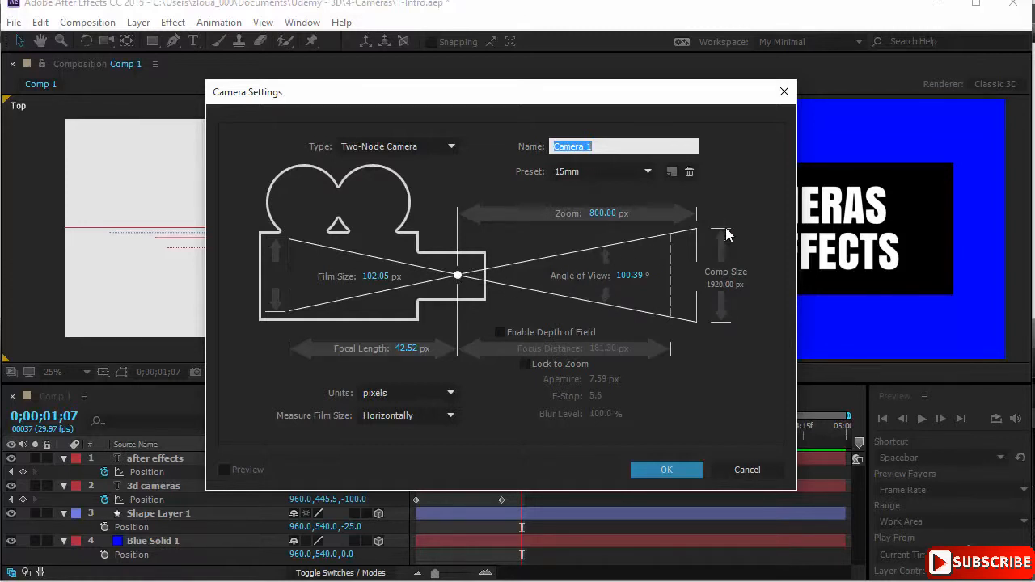
Step: Try millimeters as the camera's units and return them to pixels
{"action": "left_click", "coordinate": [397, 399]}
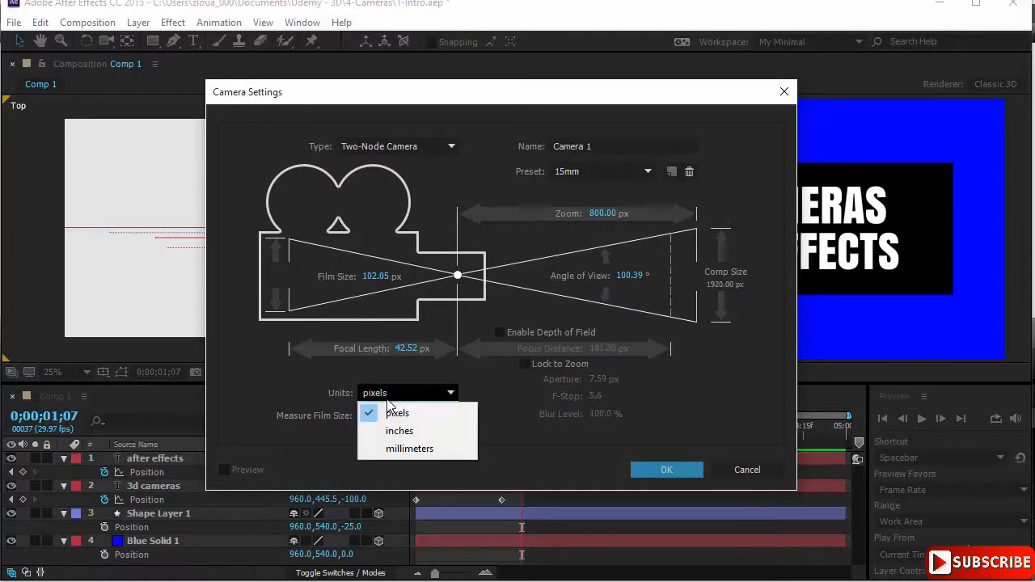
{"action": "left_click", "coordinate": [422, 446]}
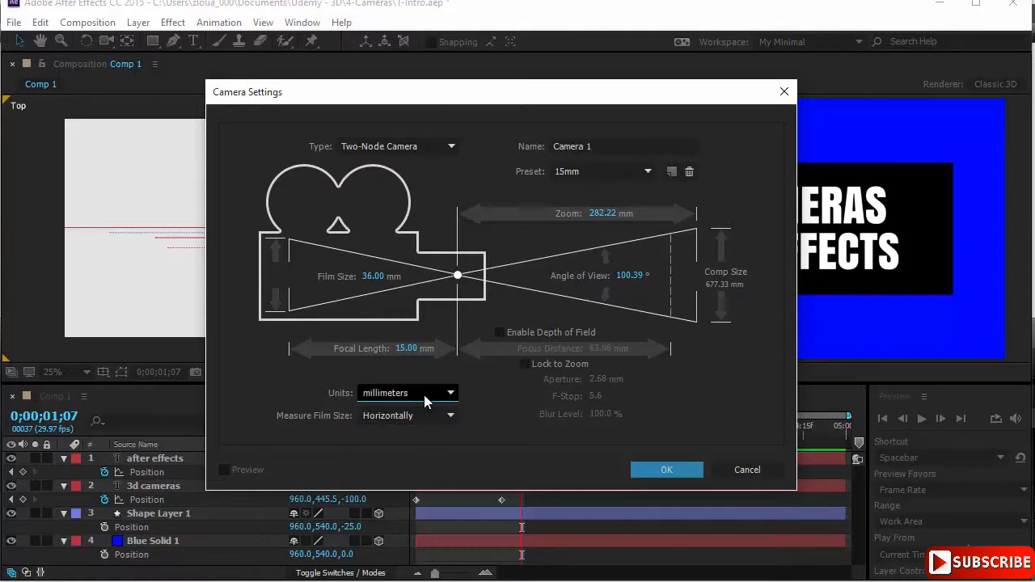
{"action": "left_click", "coordinate": [424, 395]}
{"action": "left_click", "coordinate": [422, 413]}
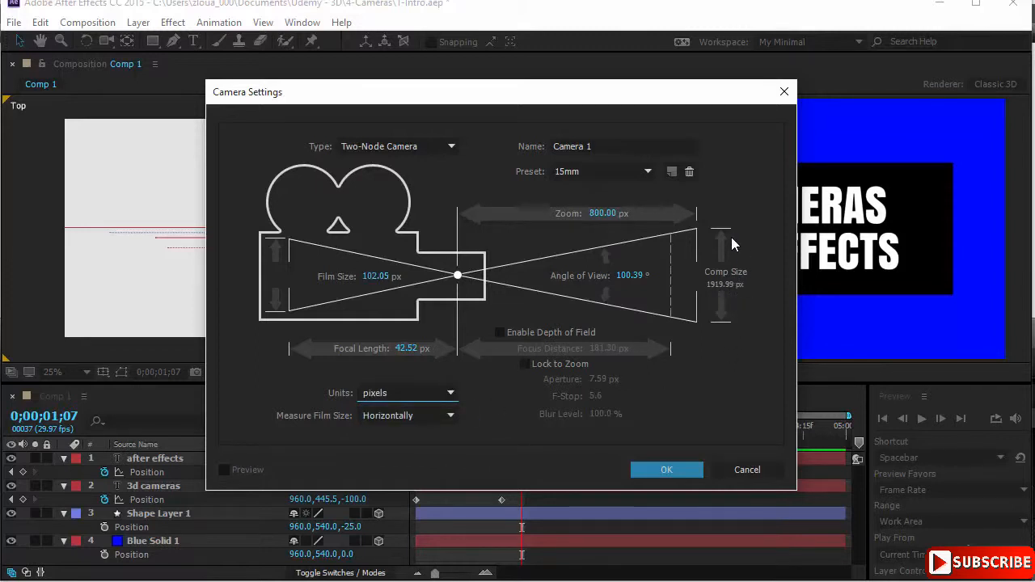
Step: Move the Camera Settings dialog aside, try measuring the film size vertically, and return the measurement to Horizontally
{"action": "left_click_drag", "start_coordinate": [622, 92], "coordinate": [412, 78]}
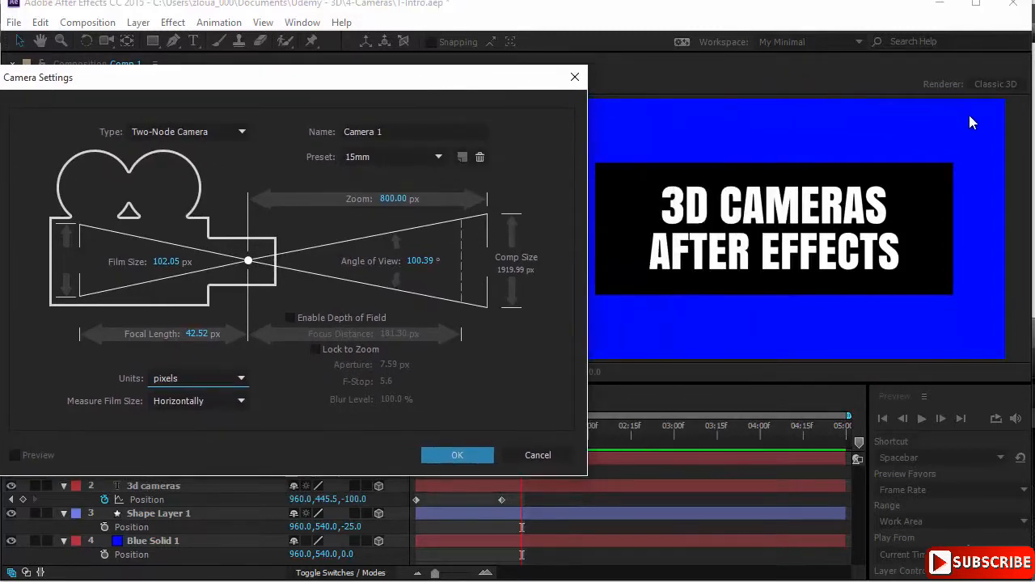
{"action": "left_click", "coordinate": [225, 408]}
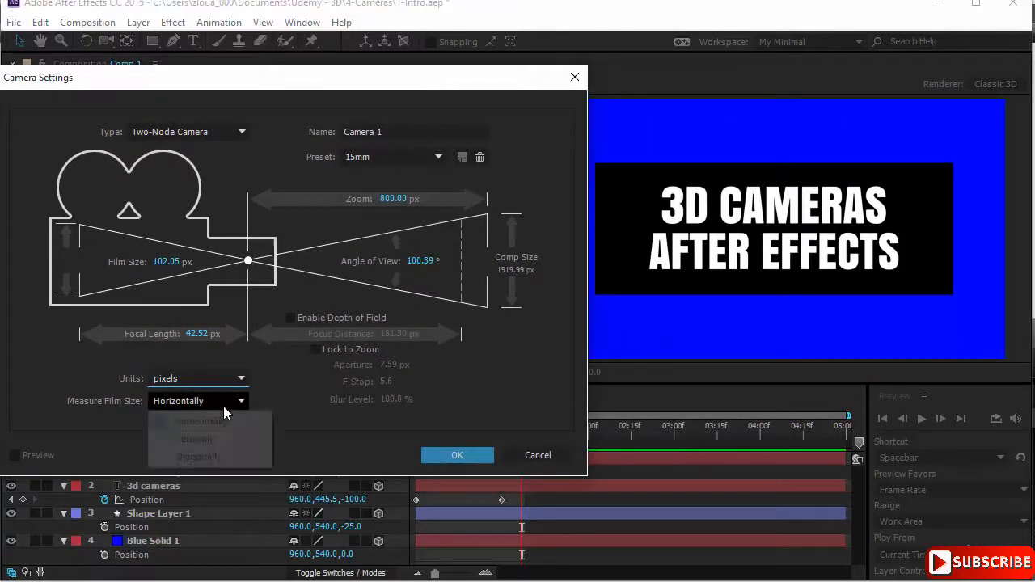
{"action": "left_click", "coordinate": [224, 441]}
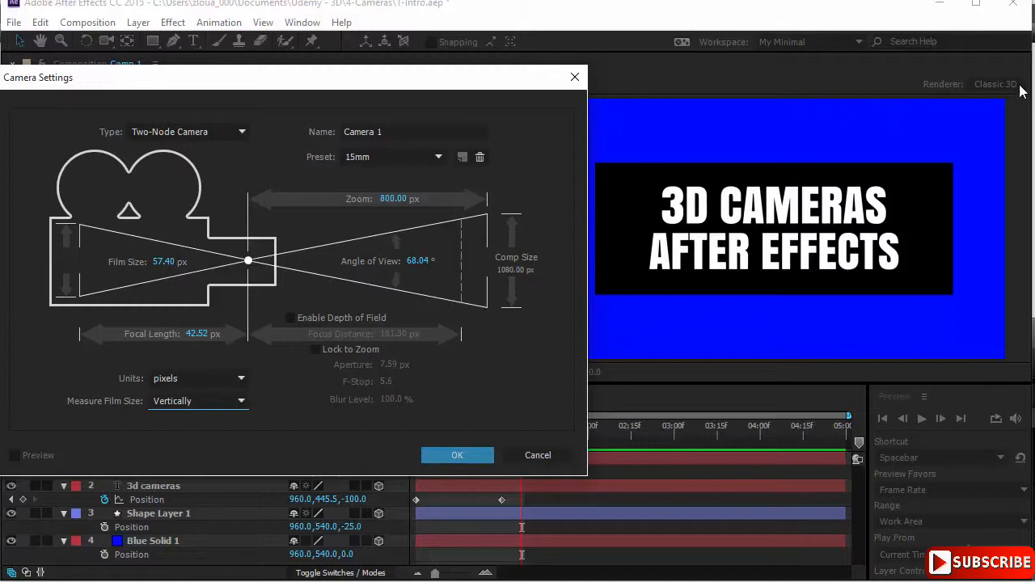
{"action": "left_click", "coordinate": [233, 406]}
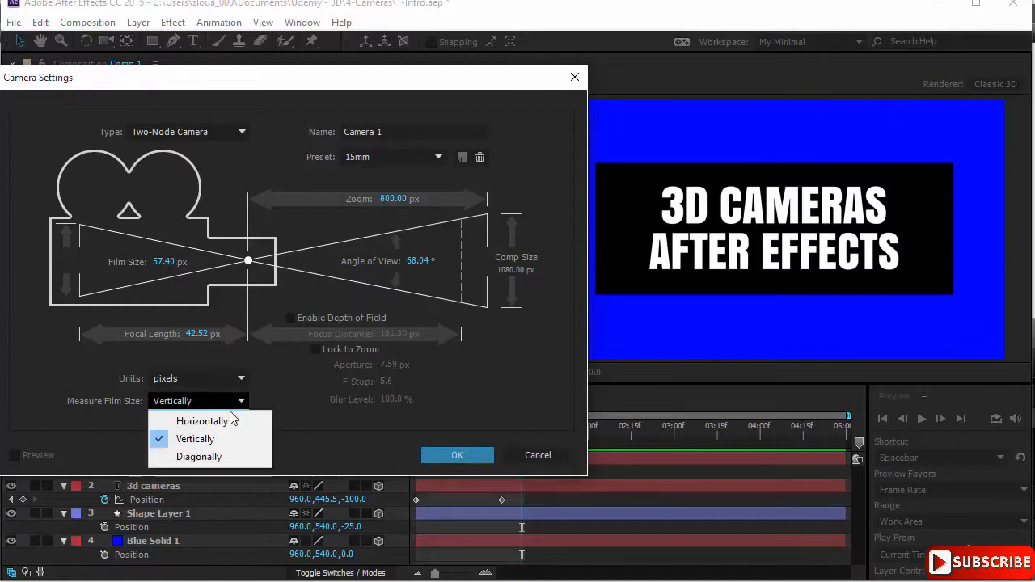
{"action": "left_click", "coordinate": [229, 424]}
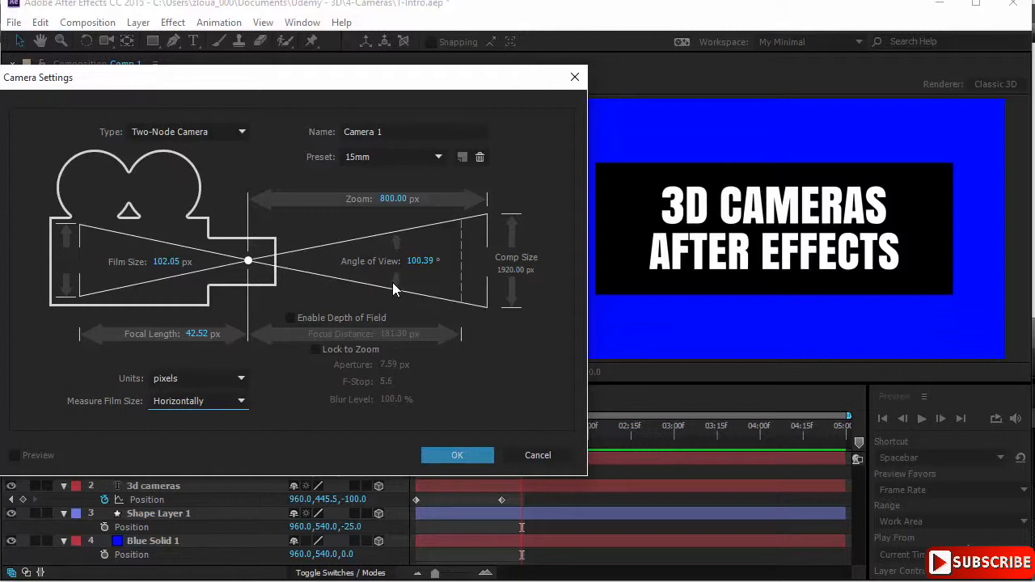
Step: Review the available lens presets and set the camera's preset to 200mm
{"action": "left_click", "coordinate": [440, 158]}
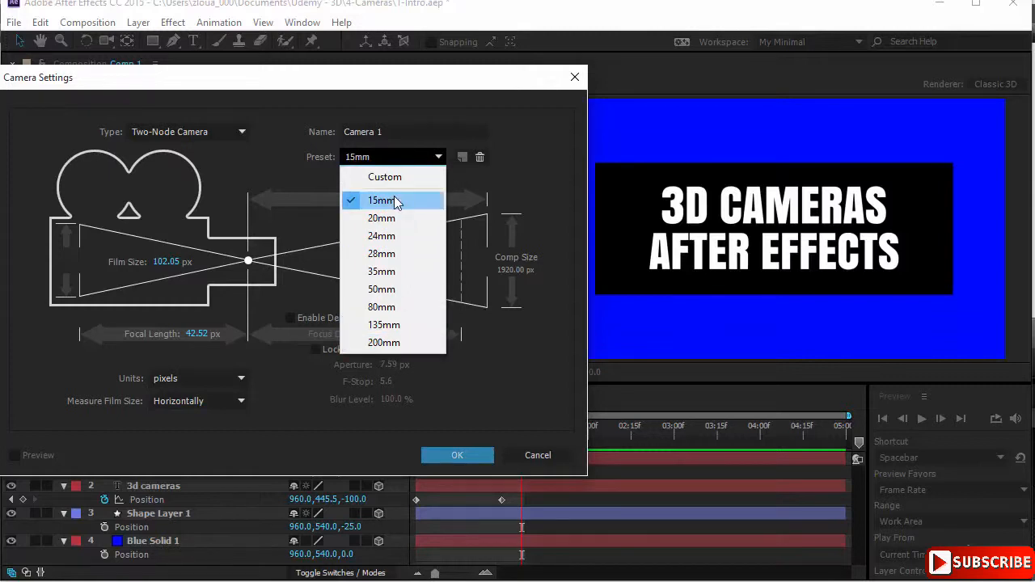
{"action": "left_click", "coordinate": [513, 184]}
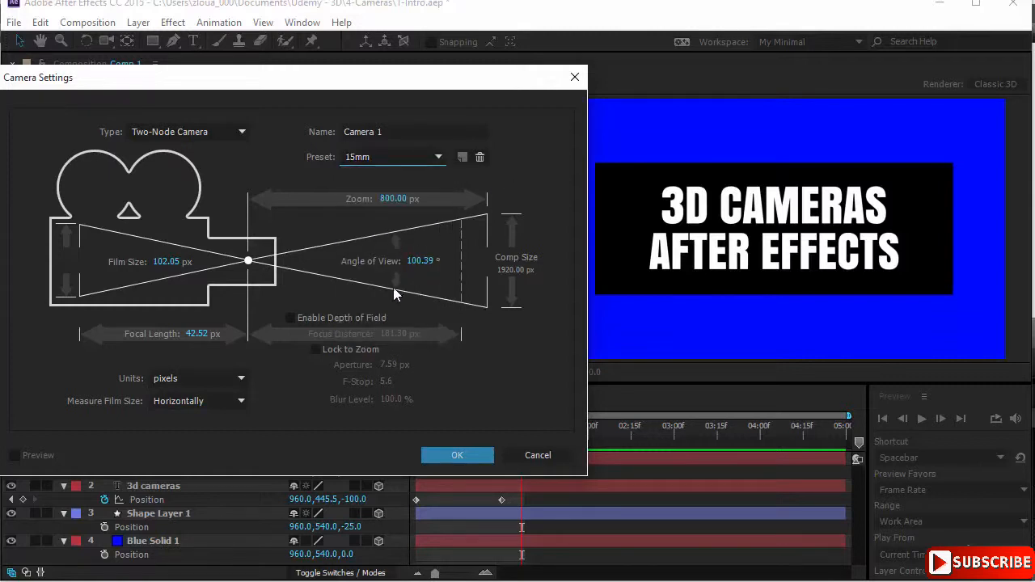
{"action": "left_click", "coordinate": [437, 157]}
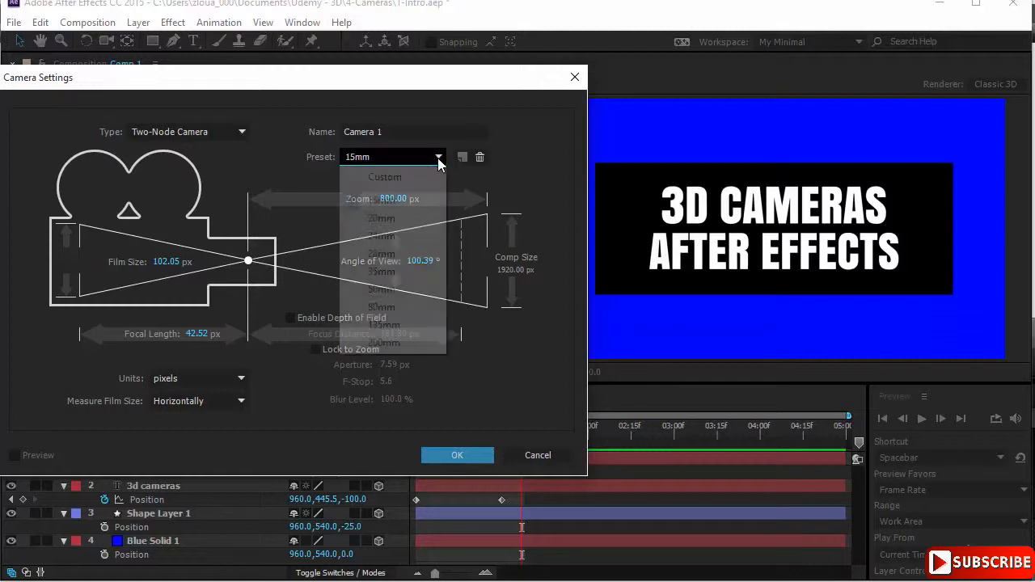
{"action": "left_click", "coordinate": [388, 343]}
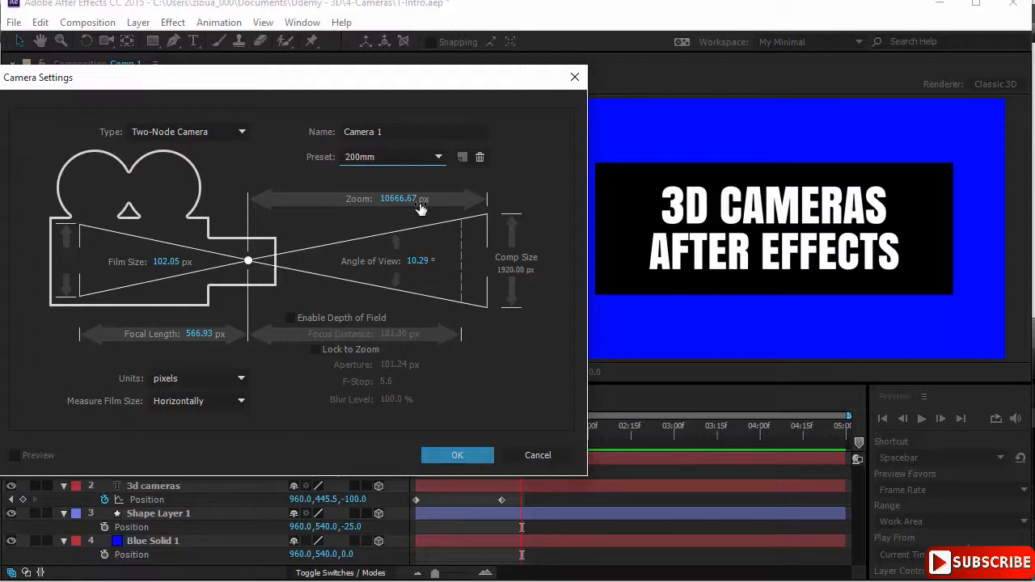
Step: Try the One-Node Camera type and return the camera to Two-Node Camera
{"action": "left_click", "coordinate": [212, 131]}
{"action": "left_click", "coordinate": [218, 150]}
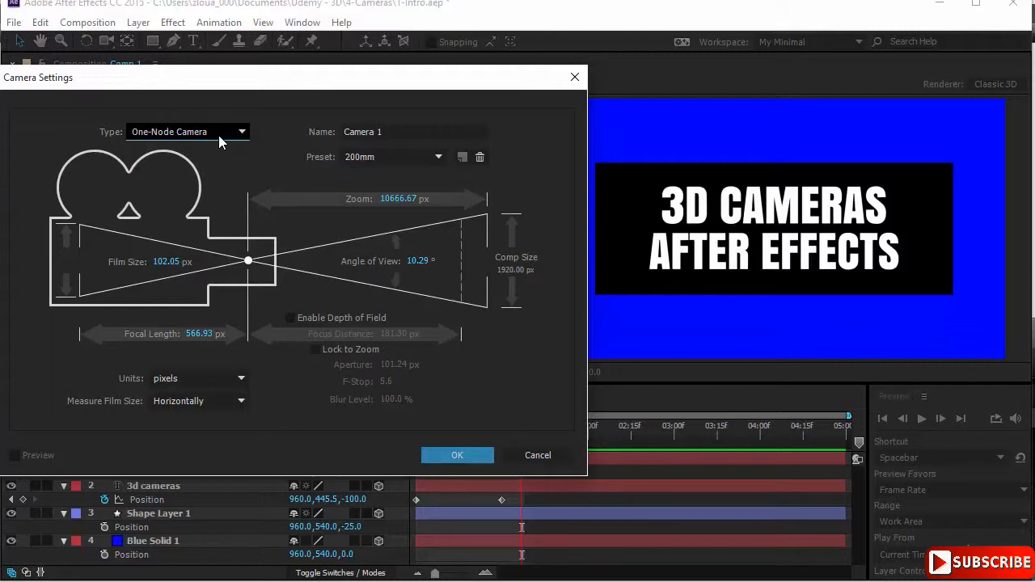
{"action": "left_click", "coordinate": [218, 135]}
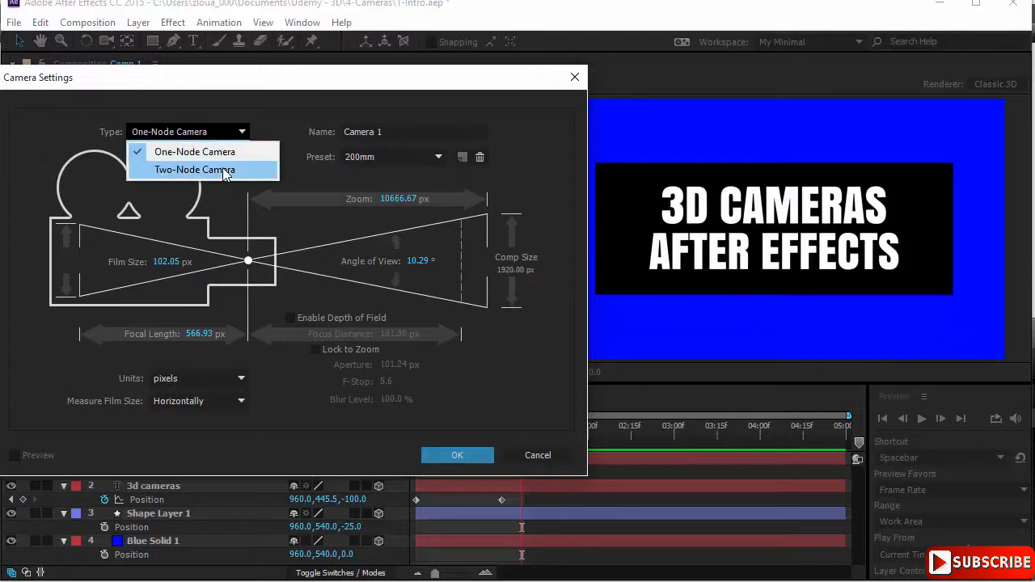
{"action": "left_click", "coordinate": [225, 172]}
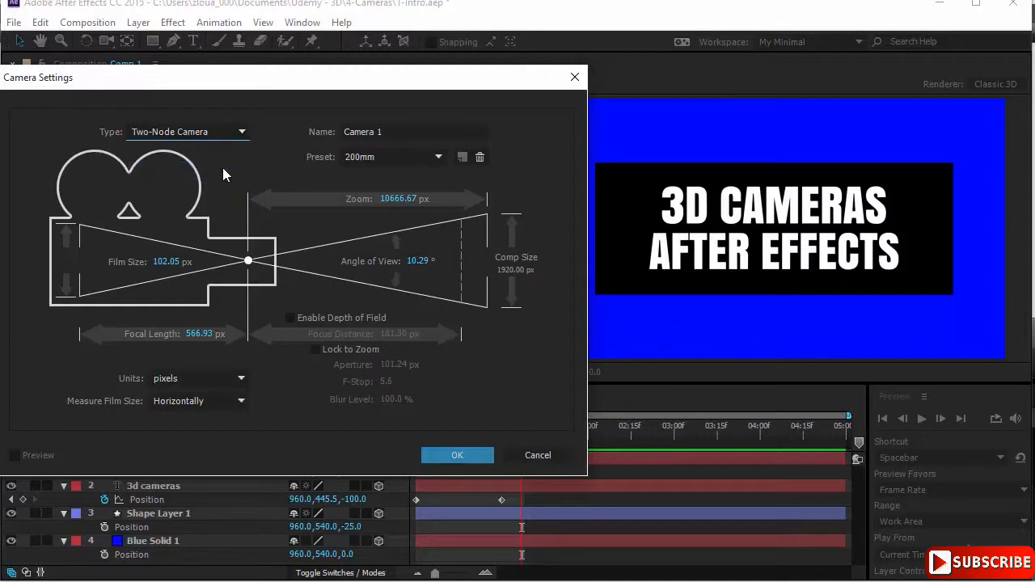
Step: Set the new two-node camera's preset to 15mm and add the camera to the composition
{"action": "left_click_drag", "start_coordinate": [240, 91], "coordinate": [263, 91]}
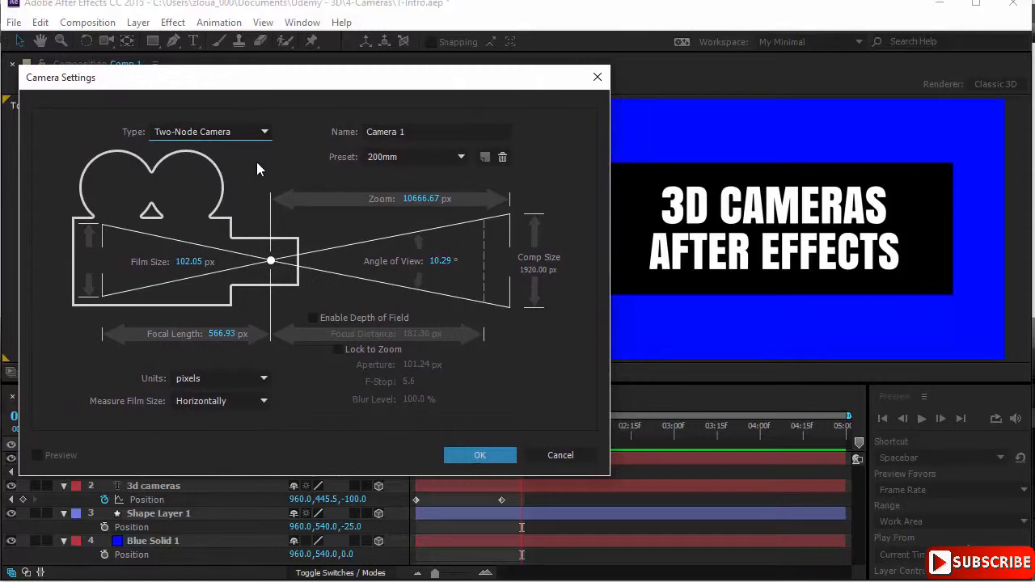
{"action": "left_click", "coordinate": [460, 157]}
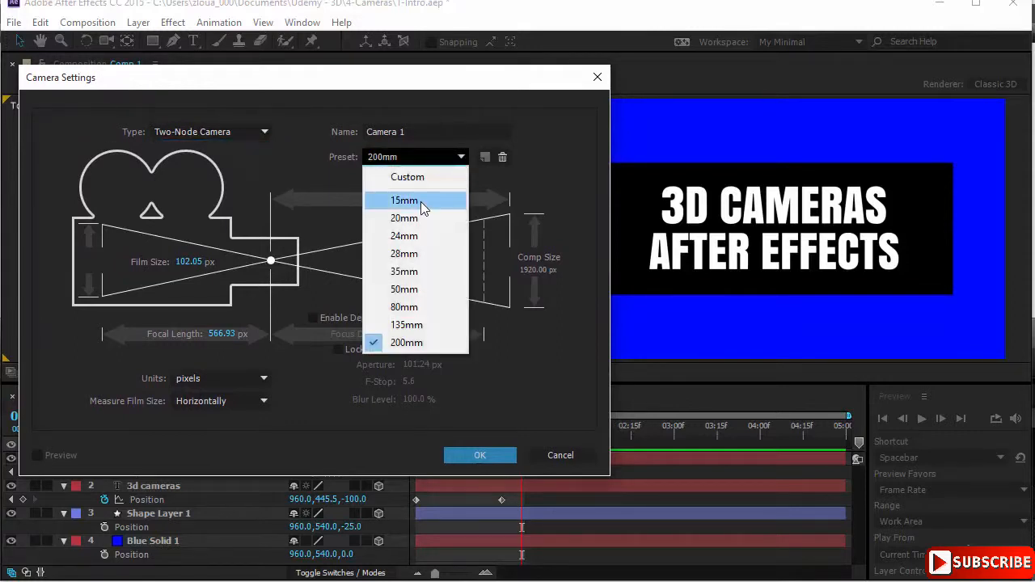
{"action": "left_click", "coordinate": [421, 201]}
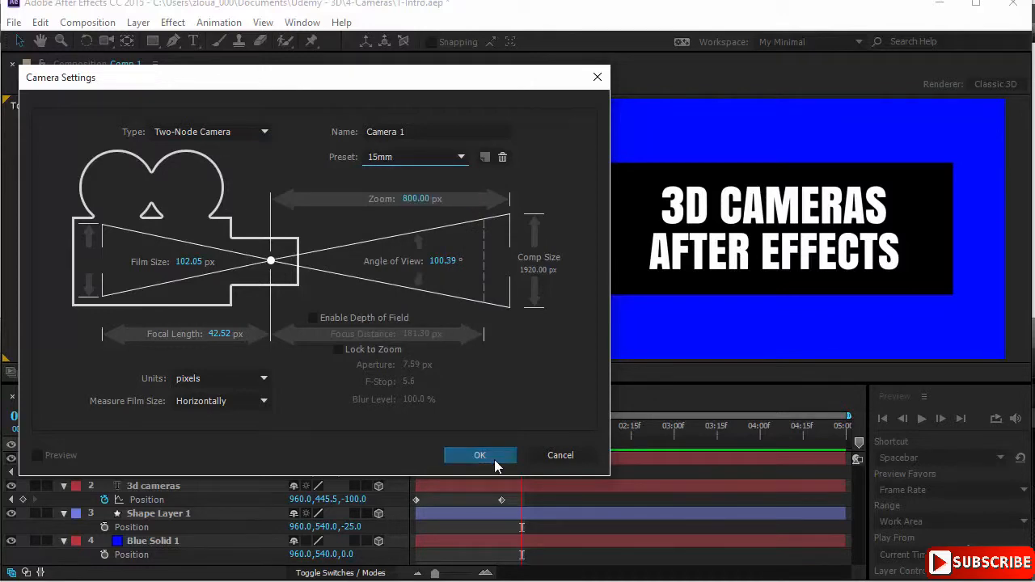
{"action": "left_click", "coordinate": [494, 460]}
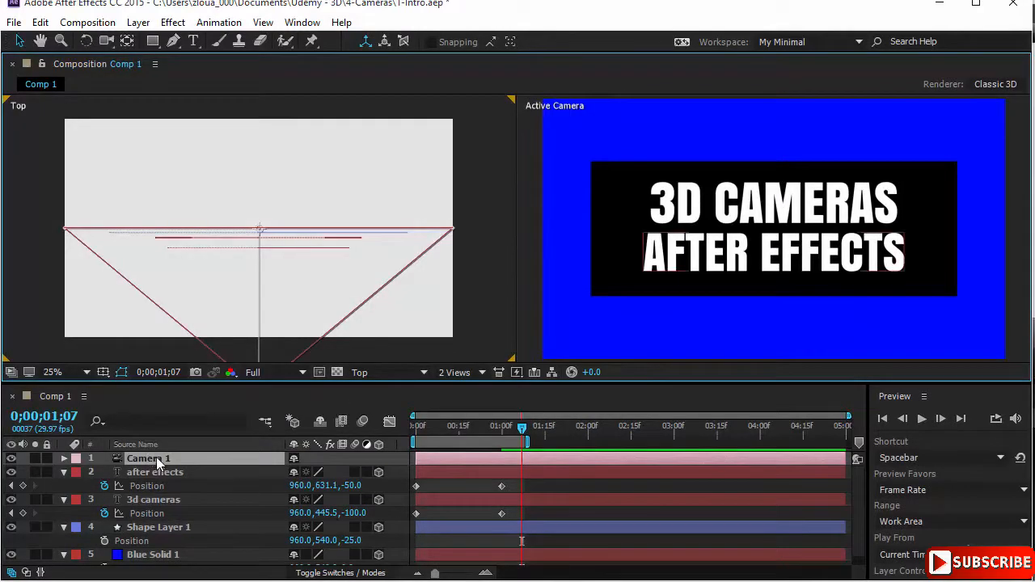
Step: Zoom the Top view out to 12.5% and reveal Camera 1's Position and Point of Interest properties
{"action": "key", "text": "comma"}
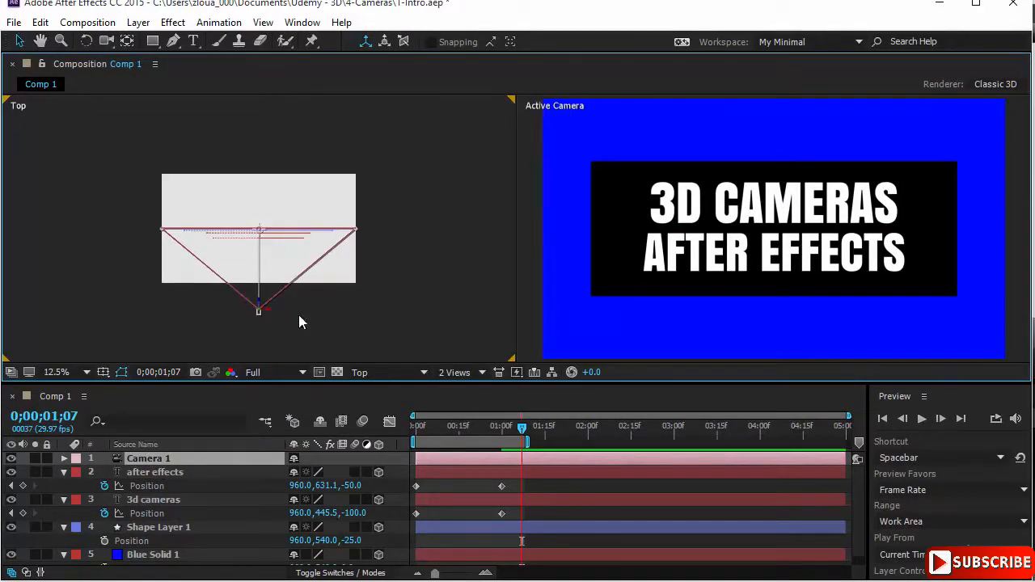
{"action": "key", "text": "period"}
{"action": "key", "text": "comma"}
{"action": "key", "text": "p"}
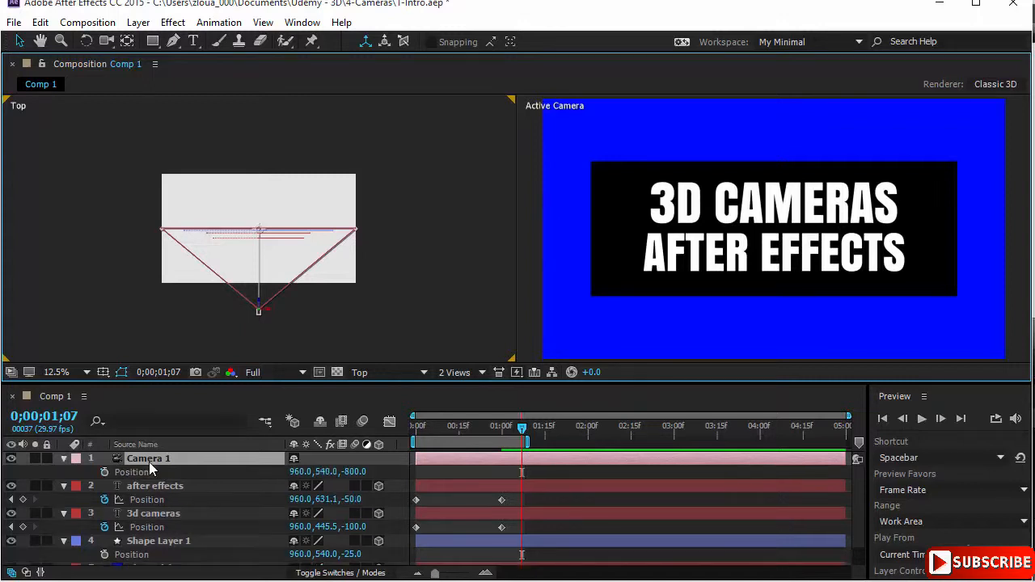
{"action": "key", "text": "shift+a"}
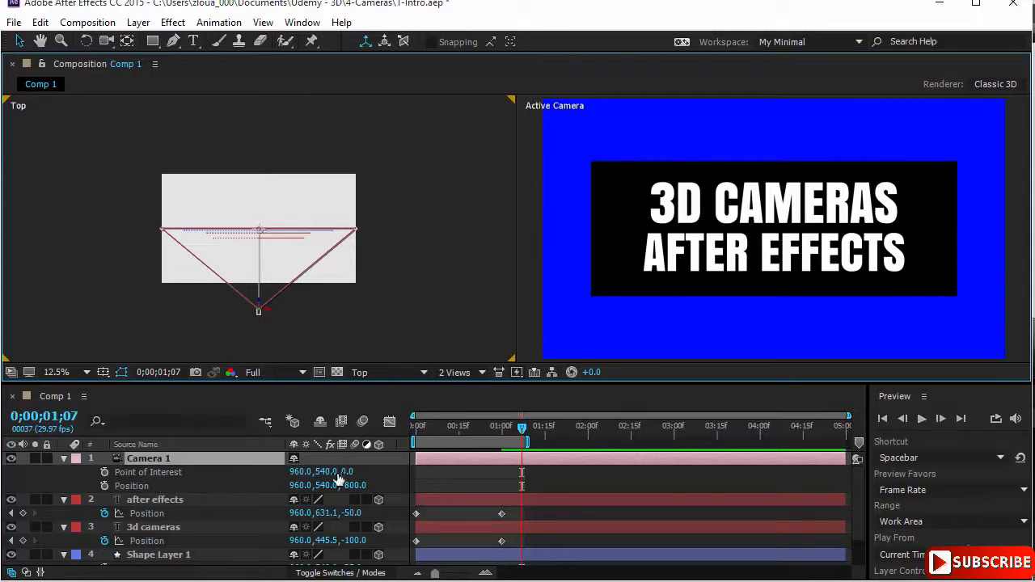
{"action": "left_click_drag", "start_coordinate": [346, 477], "coordinate": [288, 477]}
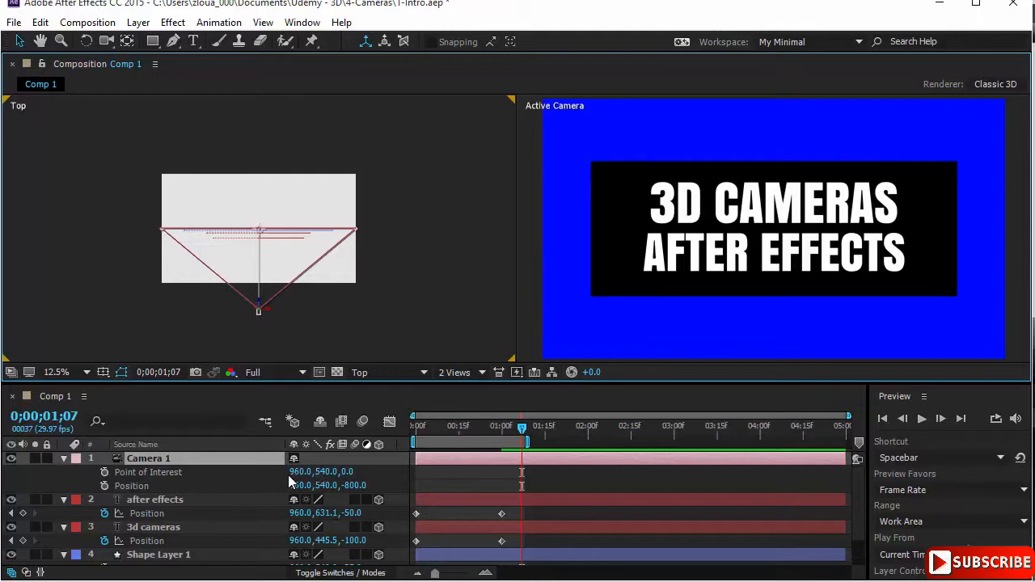
Step: Reopen Camera 1's settings beside the Top view to examine its zoom and angle of view, and cancel without changes
{"action": "double_click", "coordinate": [198, 464]}
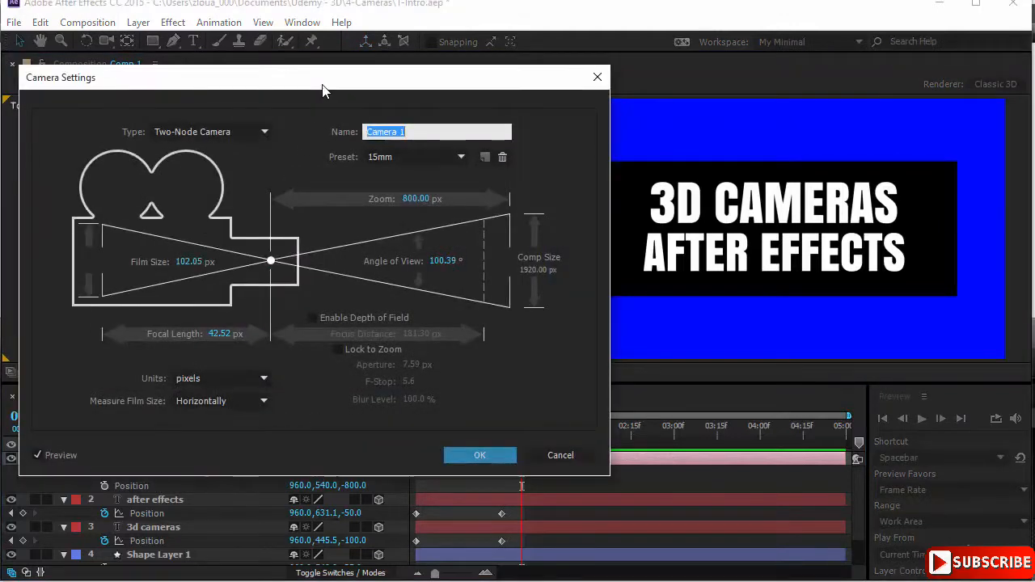
{"action": "left_click_drag", "start_coordinate": [324, 88], "coordinate": [708, 69]}
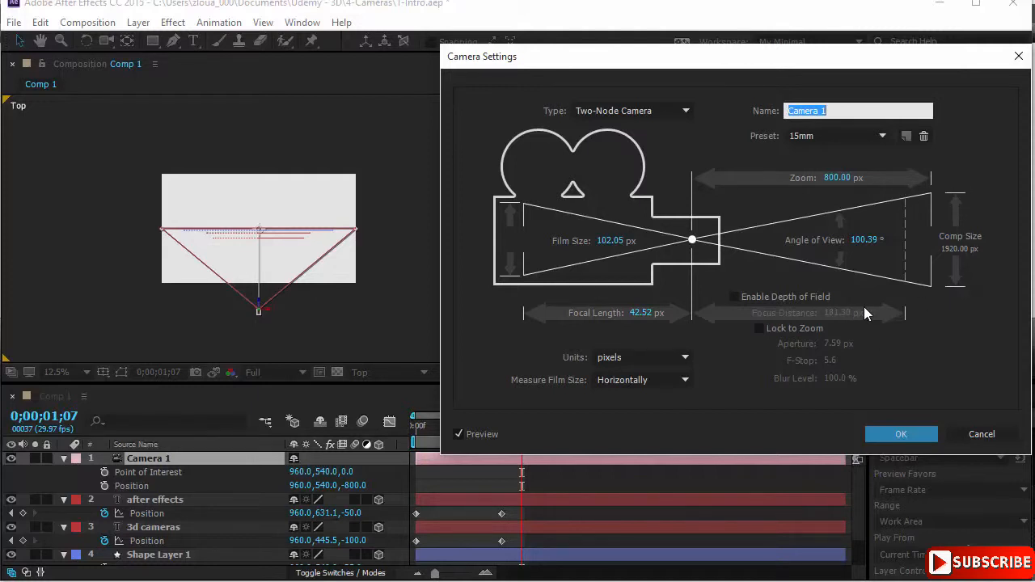
{"action": "left_click", "coordinate": [981, 434]}
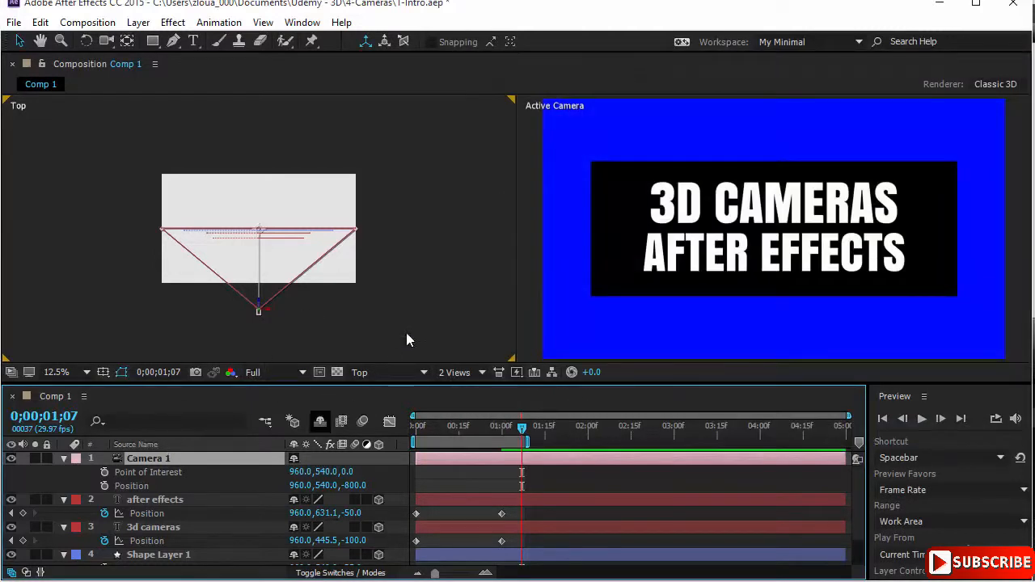
Step: Add a second two-node camera with the 80mm preset to the composition
{"action": "right_click", "coordinate": [440, 250]}
{"action": "mouse_move", "coordinate": [458, 267]}
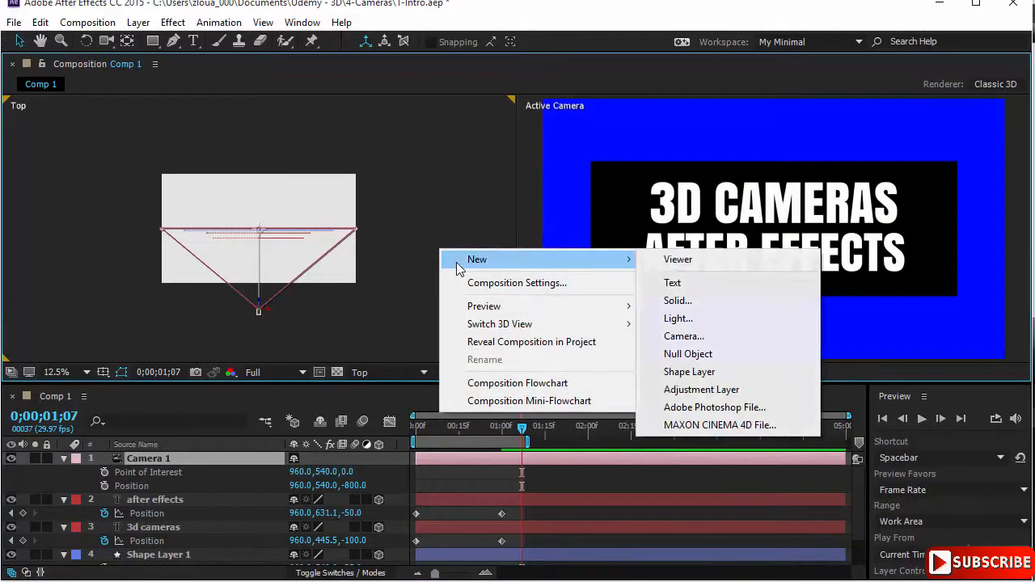
{"action": "left_click", "coordinate": [669, 337]}
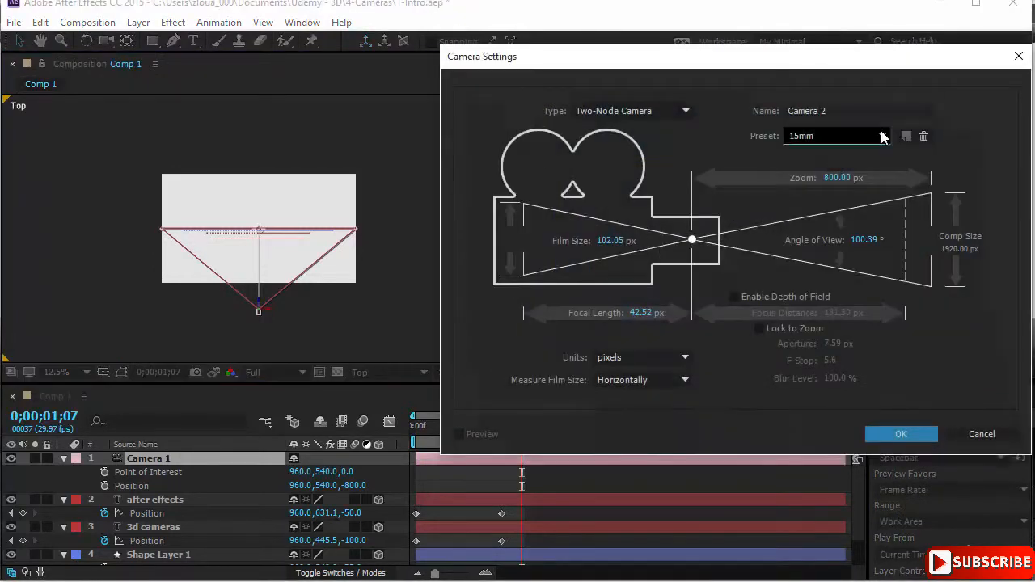
{"action": "left_click", "coordinate": [874, 136]}
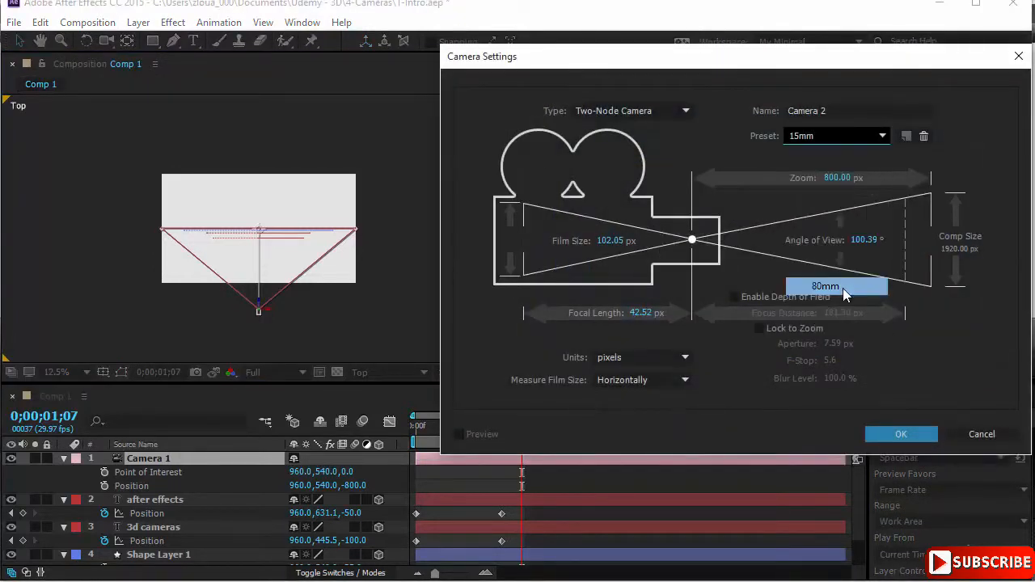
{"action": "left_click", "coordinate": [842, 288]}
{"action": "left_click", "coordinate": [918, 434]}
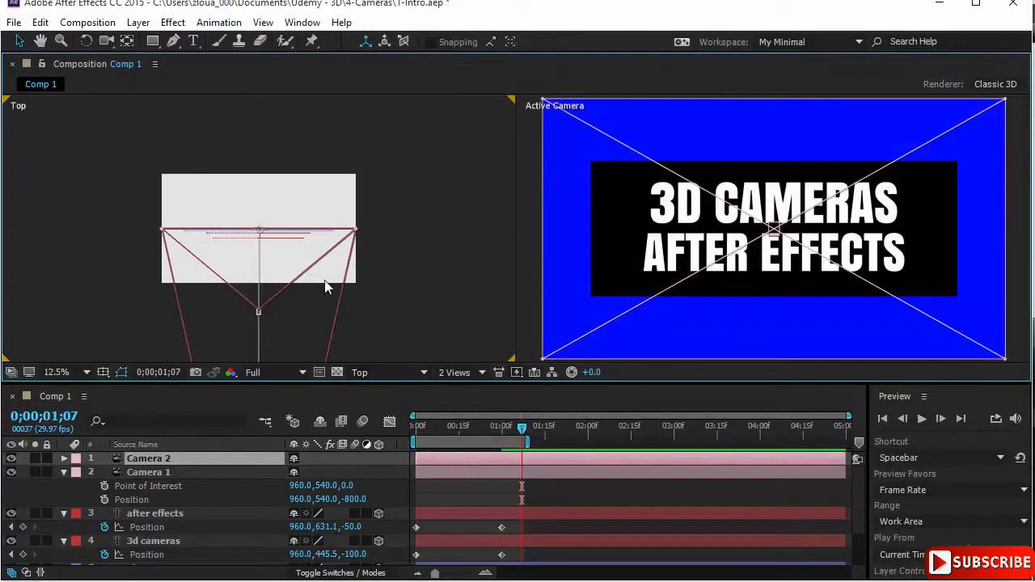
Step: Change the Top view to Left and pan it so both camera cones can be seen
{"action": "left_click", "coordinate": [421, 374]}
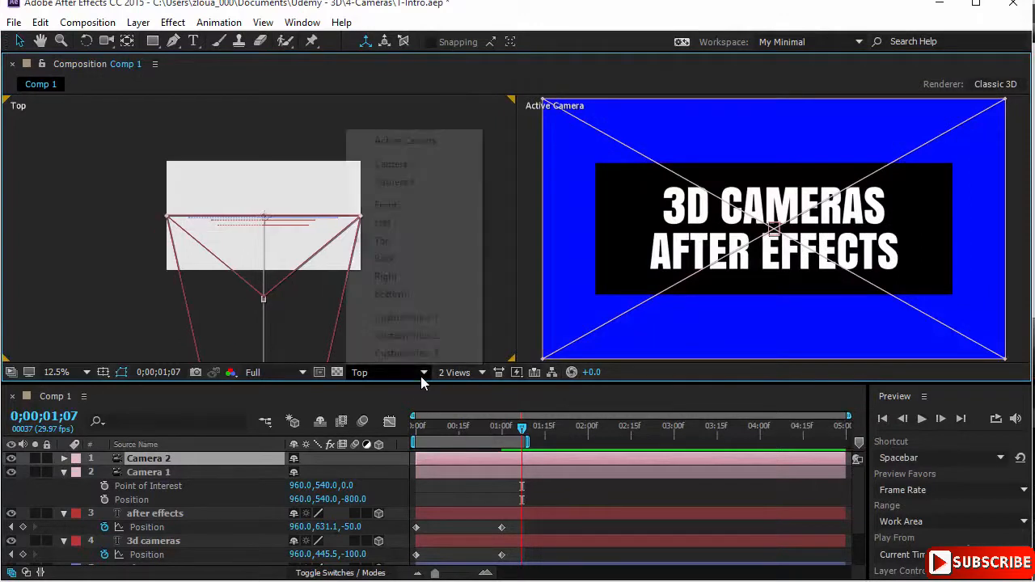
{"action": "left_click", "coordinate": [445, 222]}
{"action": "left_click_drag", "start_coordinate": [422, 217], "coordinate": [221, 237]}
Step: Compare the two cameras by showing only Camera 1 and then only Camera 2
{"action": "left_click", "coordinate": [157, 473]}
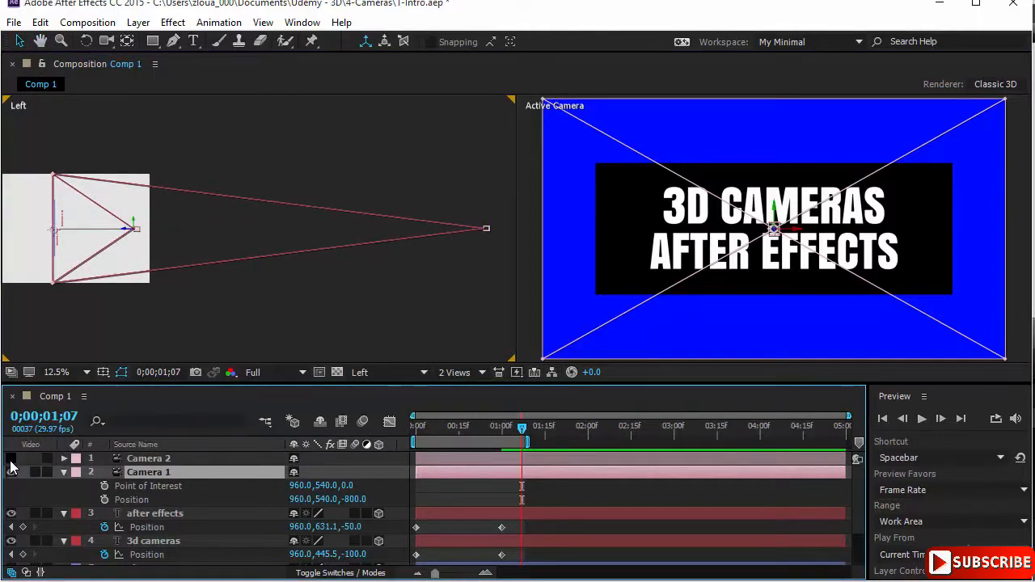
{"action": "left_click", "coordinate": [11, 460]}
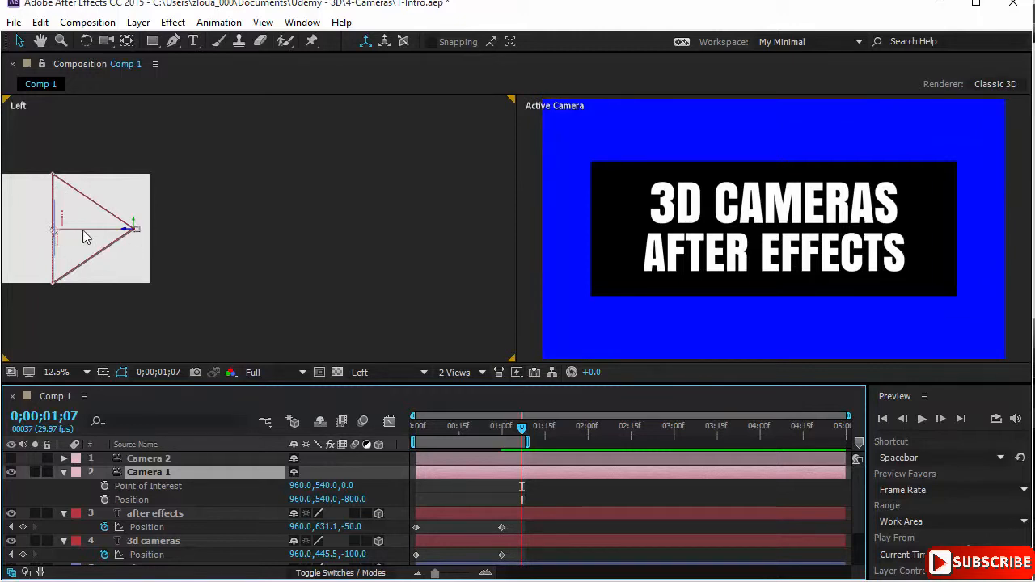
{"action": "left_click", "coordinate": [187, 458]}
{"action": "left_click", "coordinate": [12, 472]}
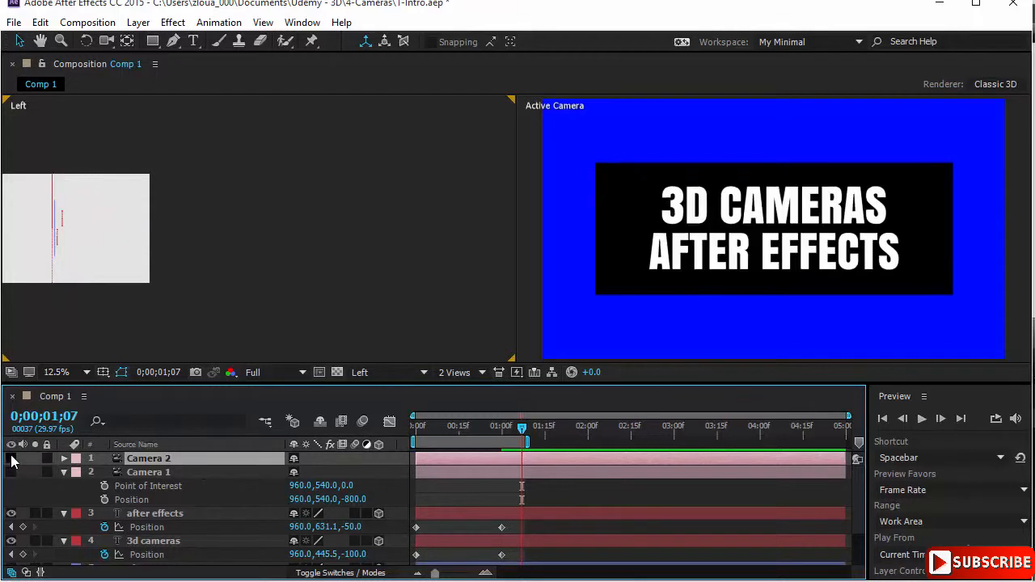
{"action": "left_click", "coordinate": [11, 459]}
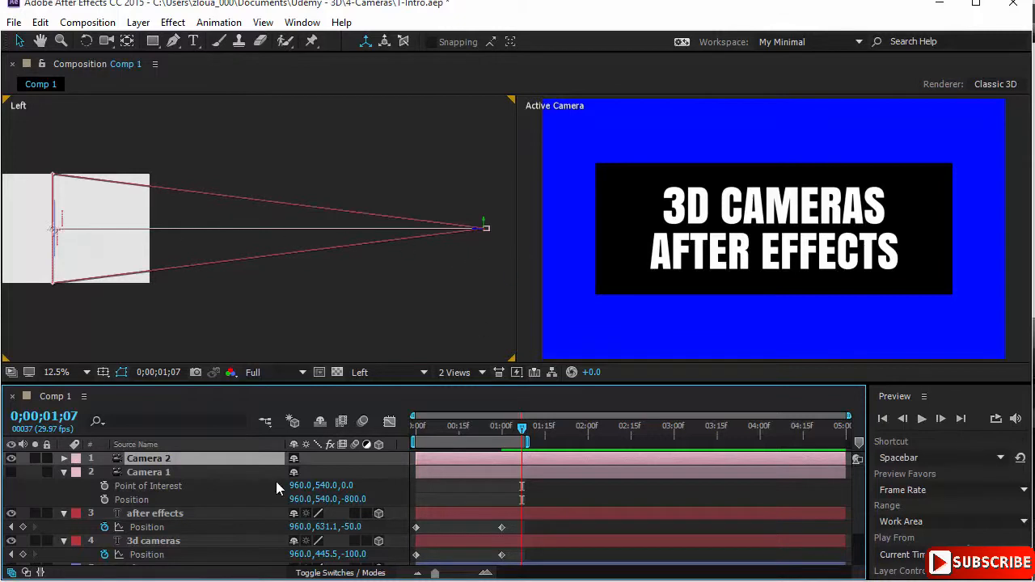
Step: Reveal Camera 2's Position and Point of Interest properties and turn Camera 1's visibility back on
{"action": "key", "text": "p"}
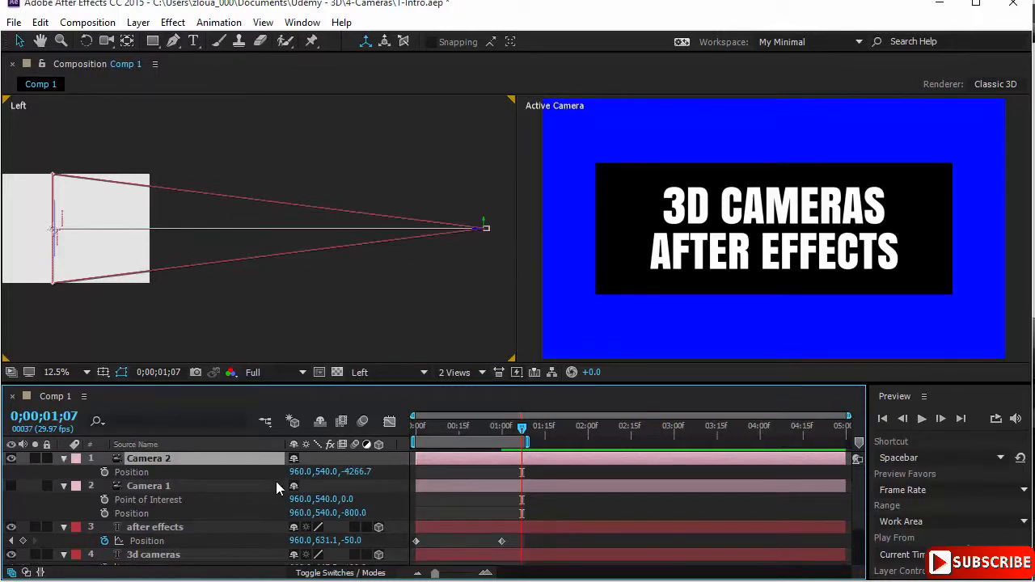
{"action": "key", "text": "shift+a"}
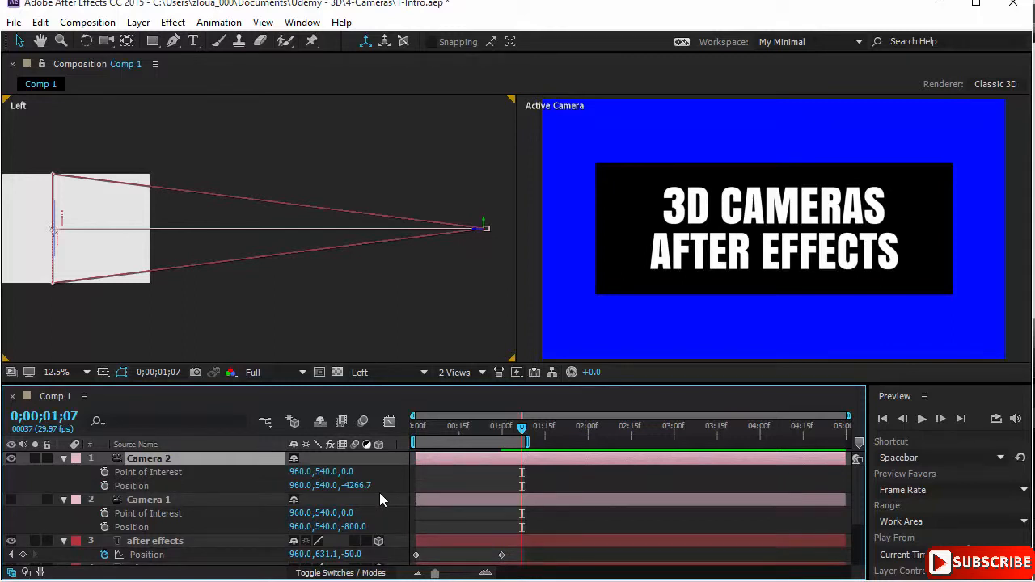
{"action": "left_click", "coordinate": [12, 499]}
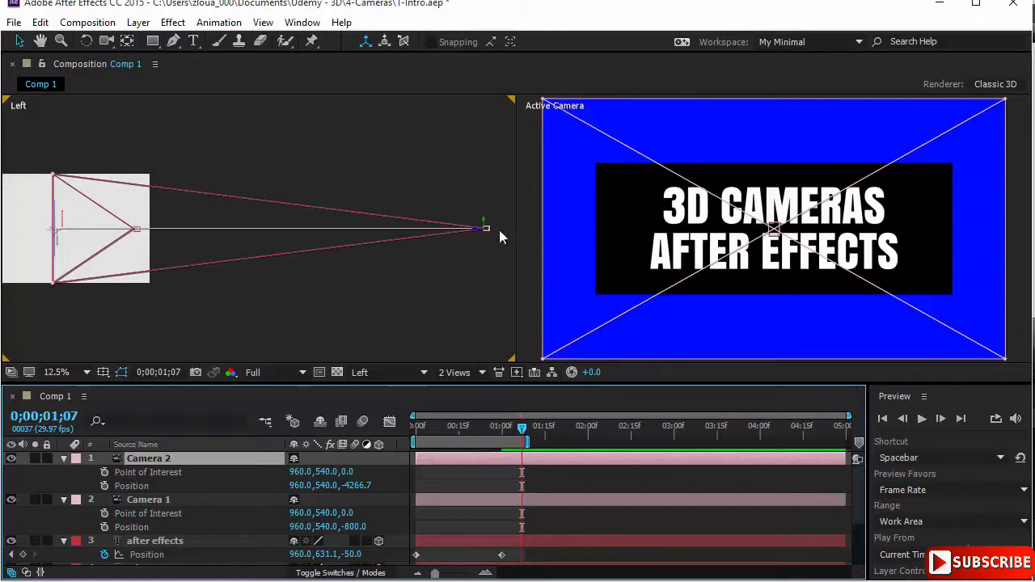
Step: Try raising Camera 2 in the Left view to Y -444, undo the move, and hide Camera 2
{"action": "left_click_drag", "start_coordinate": [488, 230], "coordinate": [471, 129]}
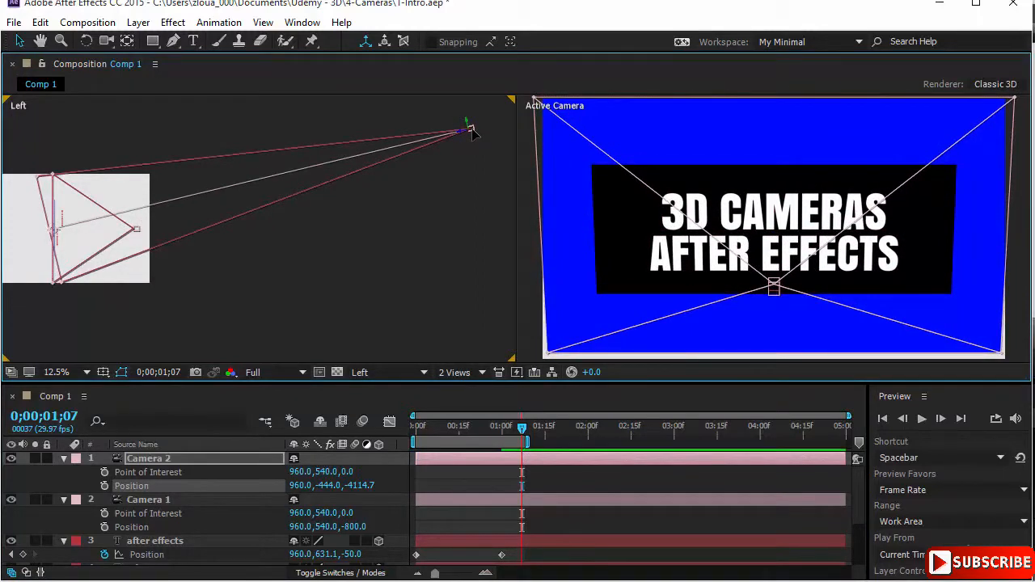
{"action": "key", "text": "ctrl+z"}
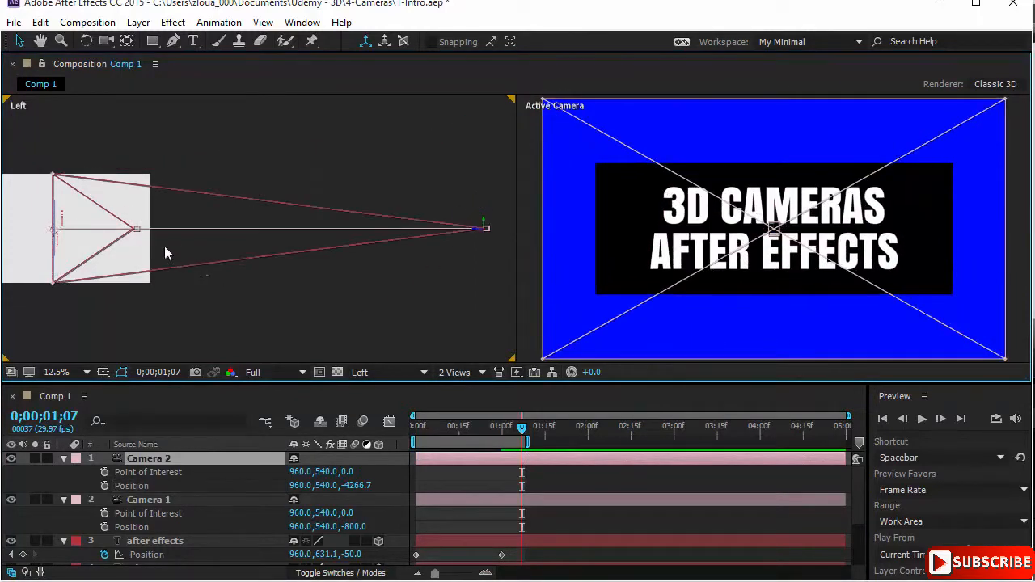
{"action": "left_click", "coordinate": [11, 457]}
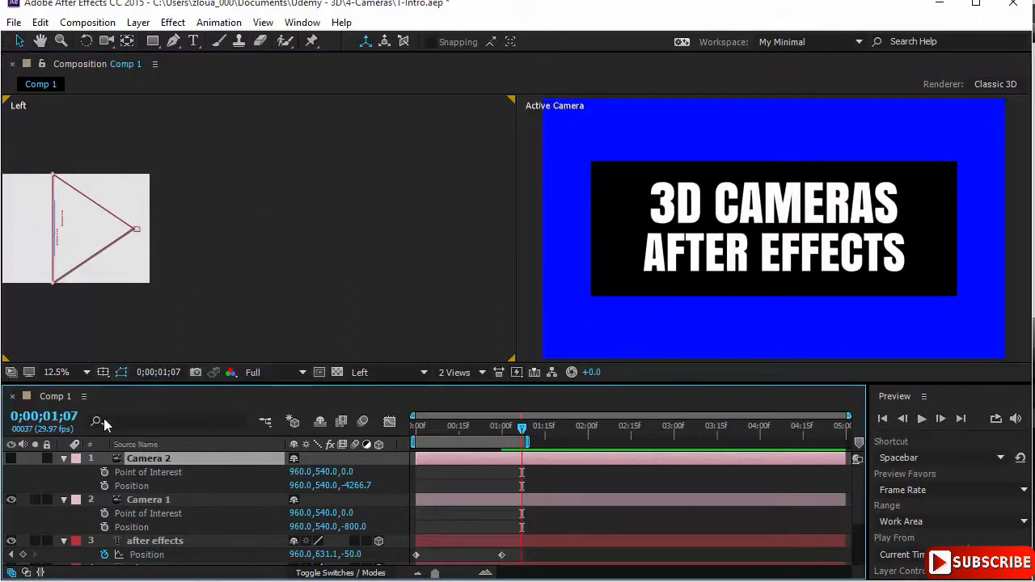
Step: Try raising Camera 1 in the Left view to about Y 348, Z -720, and undo the move
{"action": "left_click", "coordinate": [136, 230]}
{"action": "left_click_drag", "start_coordinate": [143, 227], "coordinate": [132, 212]}
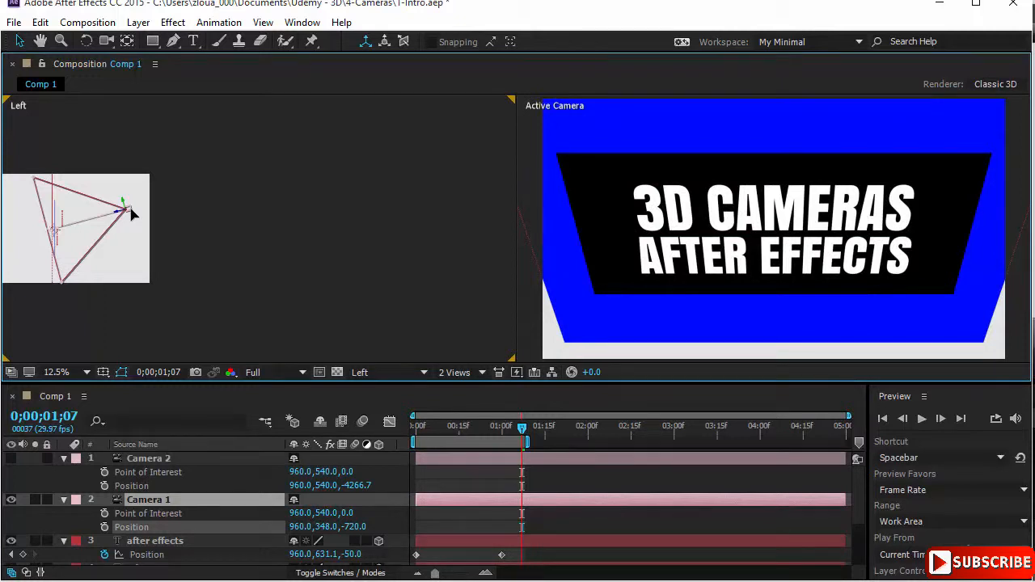
{"action": "mouse_move", "coordinate": [131, 212]}
{"action": "left_mouse_down"}
{"action": "mouse_move", "coordinate": [137, 235]}
{"action": "mouse_move", "coordinate": [137, 211]}
{"action": "left_mouse_up"}
{"action": "key", "text": "ctrl+z"}
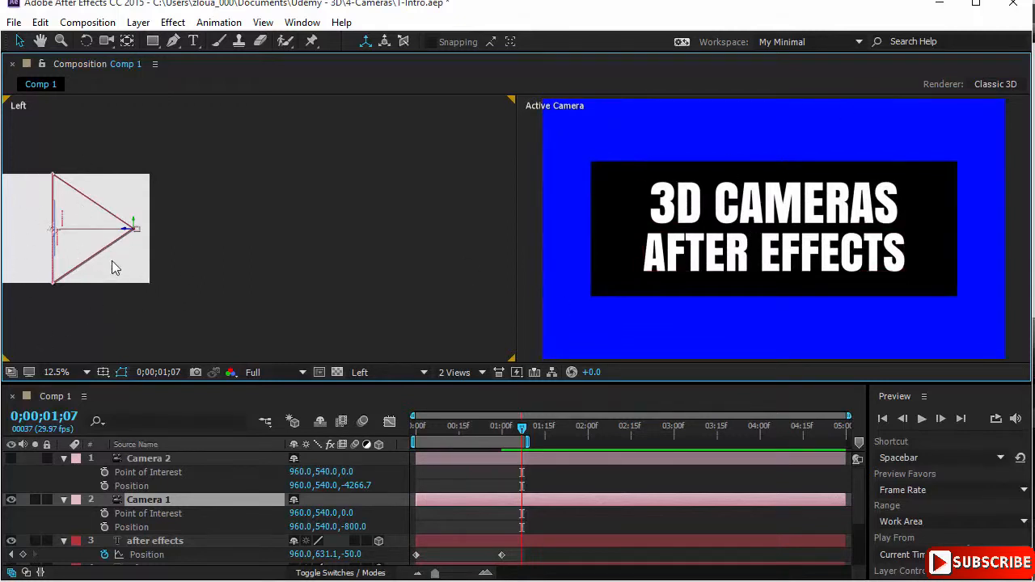
Step: Fit the Left view and raise Camera 1 to about Y 218, Z -867
{"action": "left_click_drag", "start_coordinate": [86, 243], "coordinate": [297, 242]}
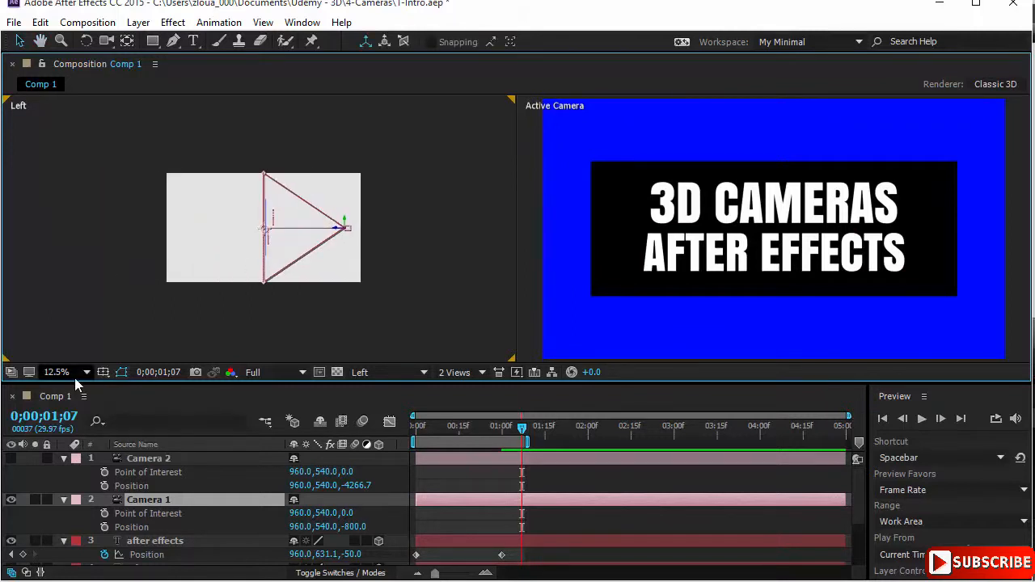
{"action": "left_click", "coordinate": [74, 378]}
{"action": "left_click", "coordinate": [129, 98]}
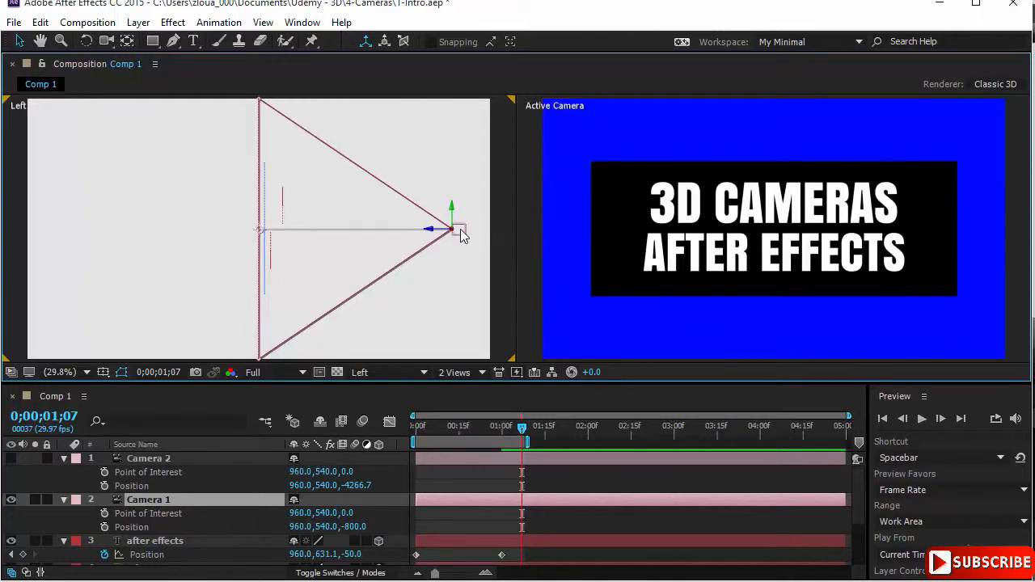
{"action": "left_click_drag", "start_coordinate": [460, 229], "coordinate": [477, 156]}
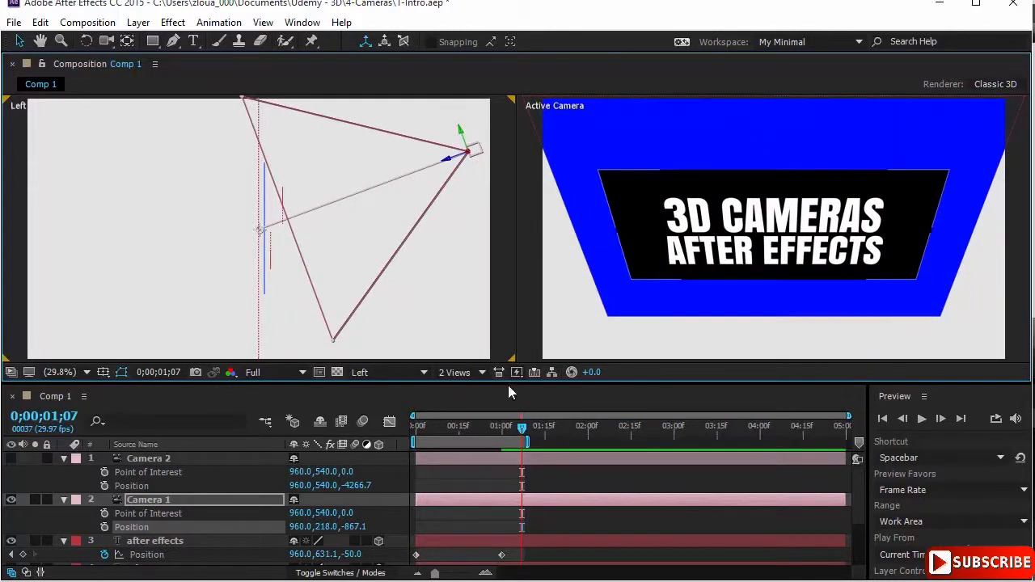
Step: Try Blue Solid 1 as a 2D layer while lowering Camera 1 almost level with its point of interest, and make the solid 3D again
{"action": "left_click", "coordinate": [161, 458]}
{"action": "scroll", "coordinate": [208, 498], "scroll_direction": "down", "scroll_amount": 3}
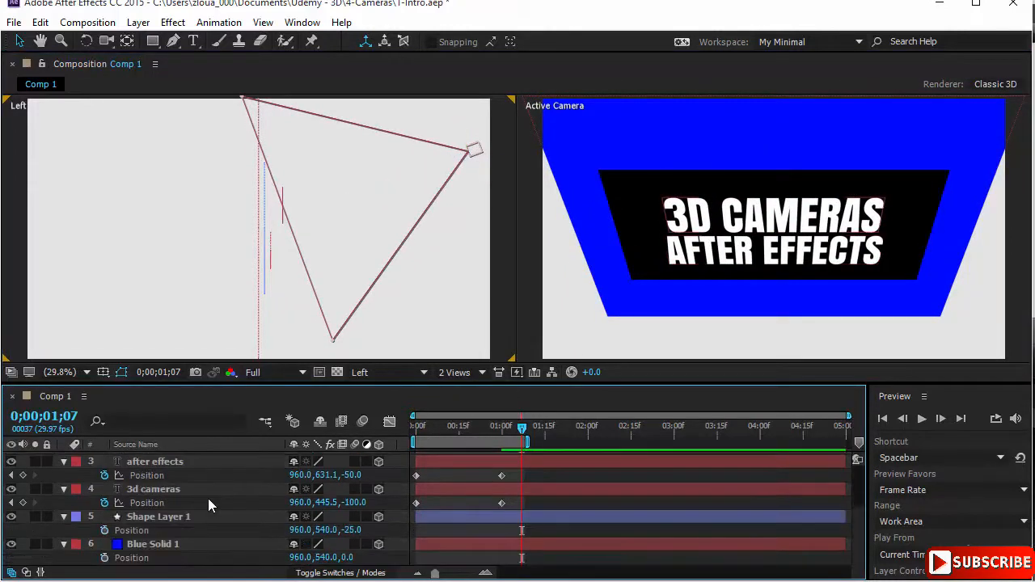
{"action": "left_click", "coordinate": [378, 544]}
{"action": "left_click_drag", "start_coordinate": [476, 151], "coordinate": [477, 218]}
{"action": "left_click", "coordinate": [378, 544]}
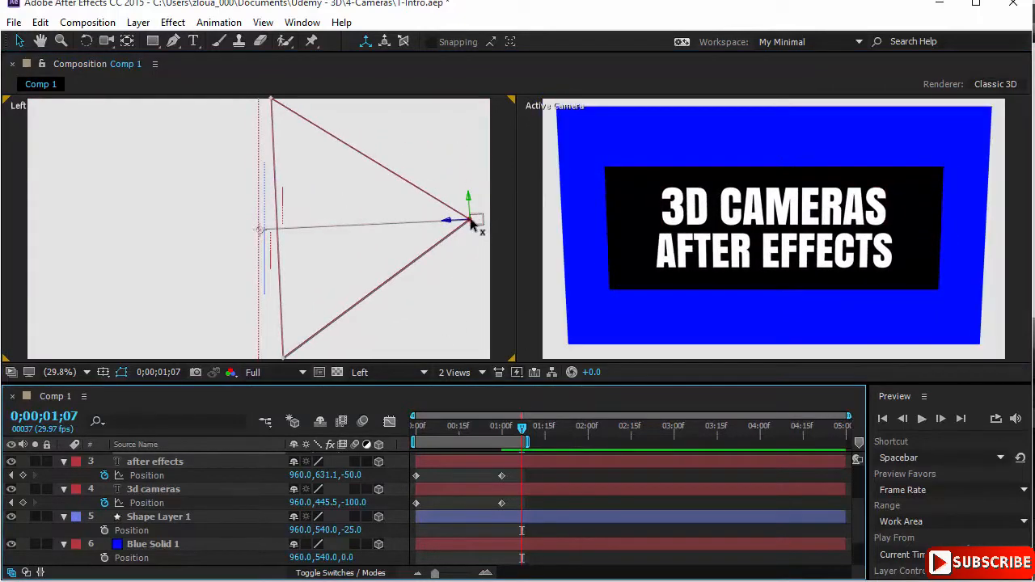
Step: Level Camera 1 and move it closer to the layers, to about Z -689, and pull it back to about Z -958
{"action": "left_click_drag", "start_coordinate": [477, 223], "coordinate": [437, 230]}
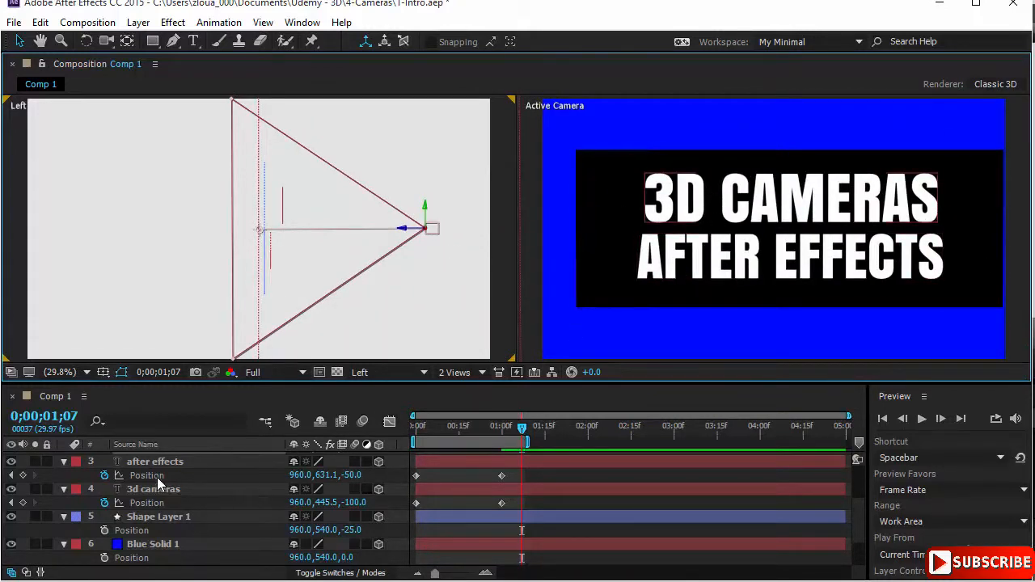
{"action": "scroll", "coordinate": [112, 486], "scroll_direction": "up", "scroll_amount": 2}
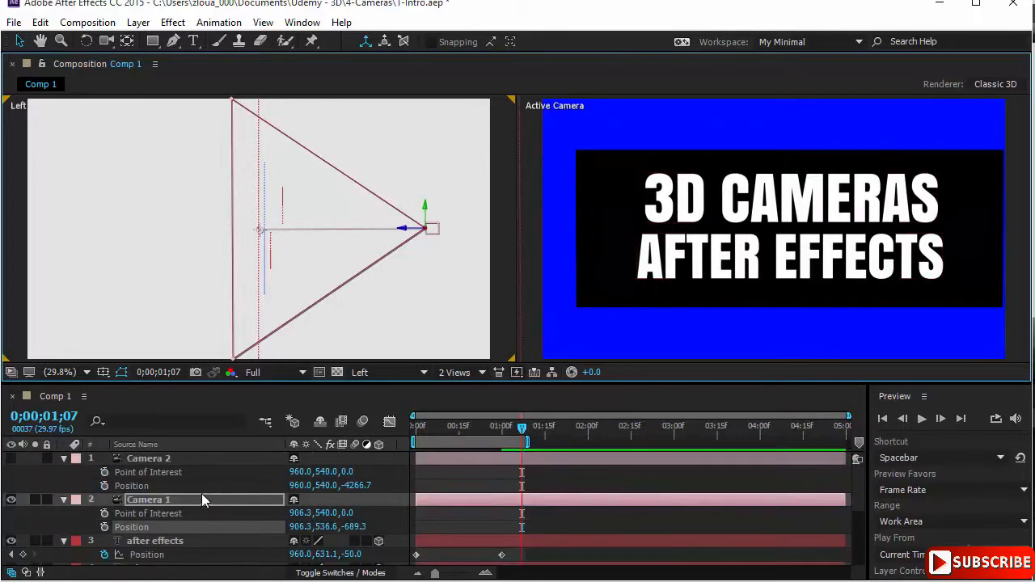
{"action": "left_click_drag", "start_coordinate": [433, 228], "coordinate": [492, 243]}
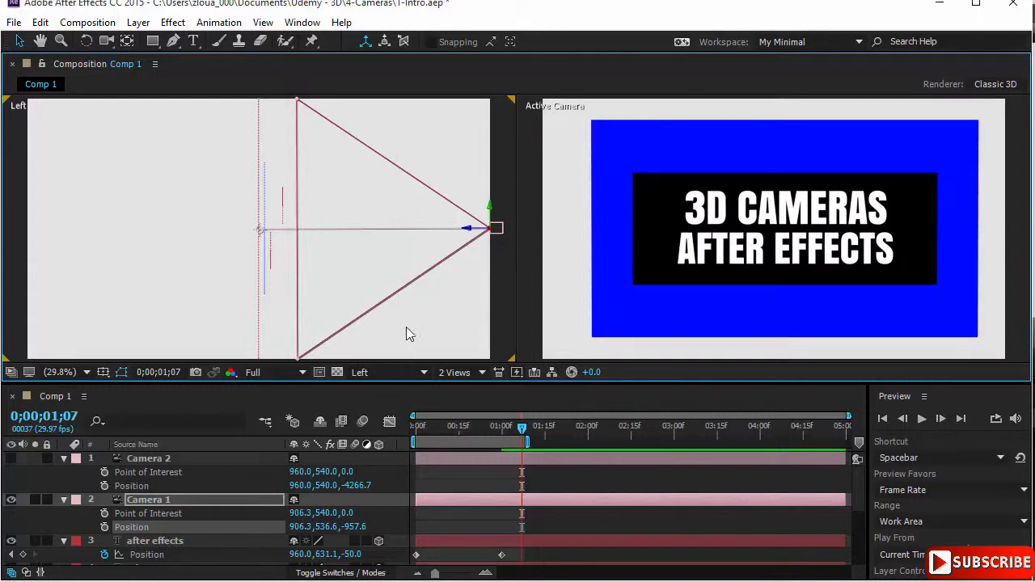
Step: Add a two-node camera with the 28mm preset to the composition
{"action": "right_click", "coordinate": [506, 284]}
{"action": "mouse_move", "coordinate": [566, 295]}
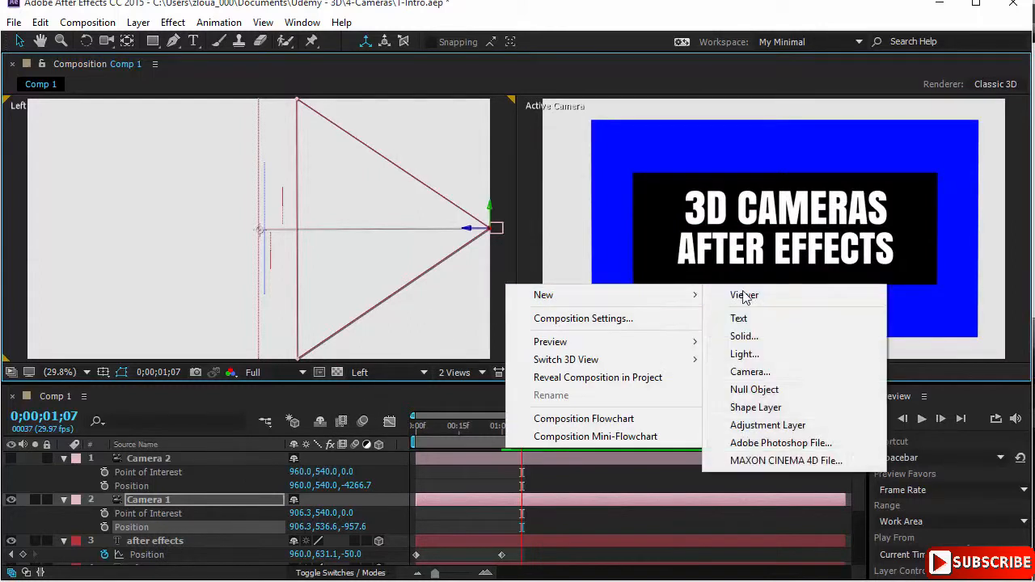
{"action": "left_click", "coordinate": [788, 372]}
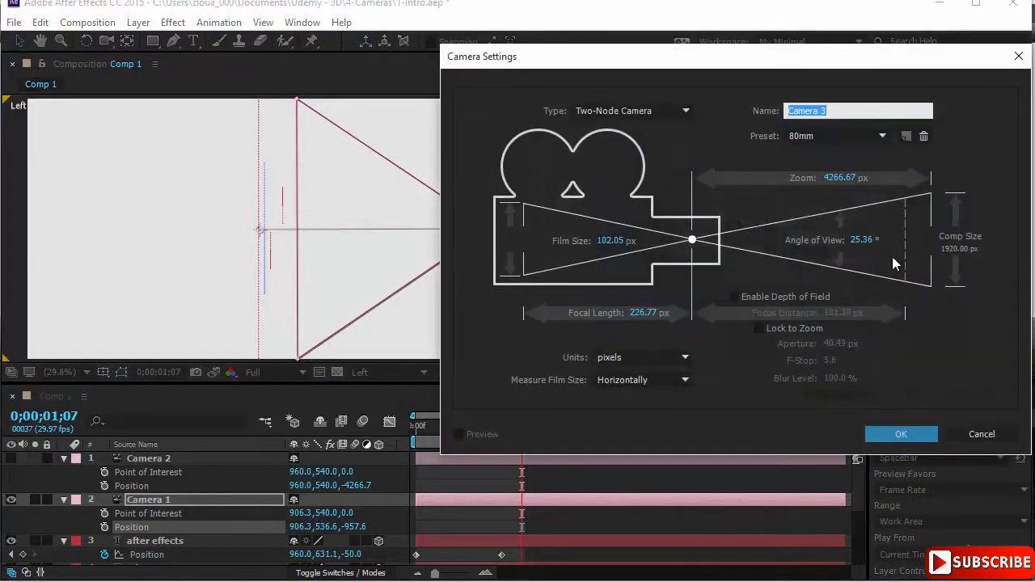
{"action": "left_click", "coordinate": [874, 135]}
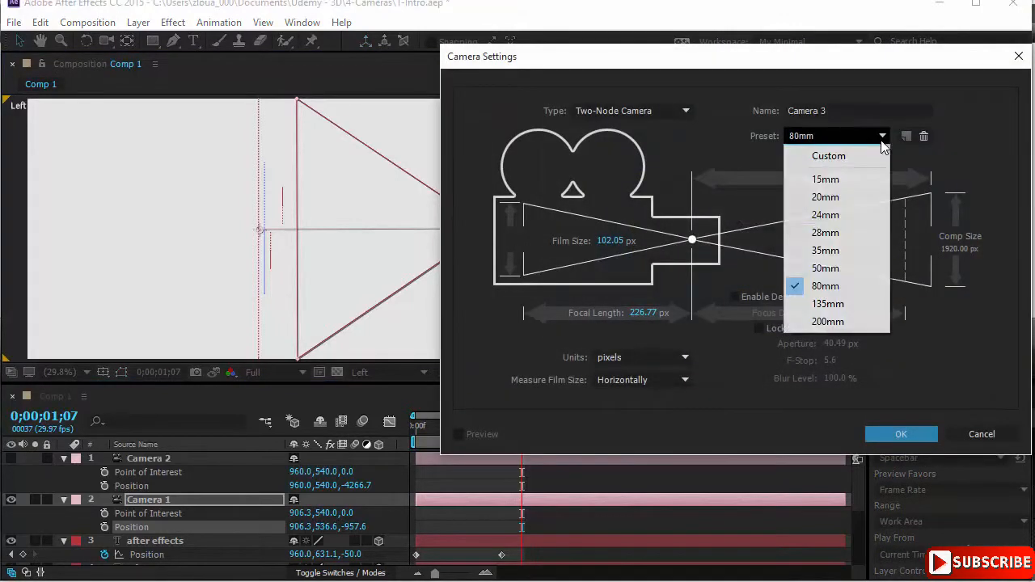
{"action": "left_click", "coordinate": [956, 164]}
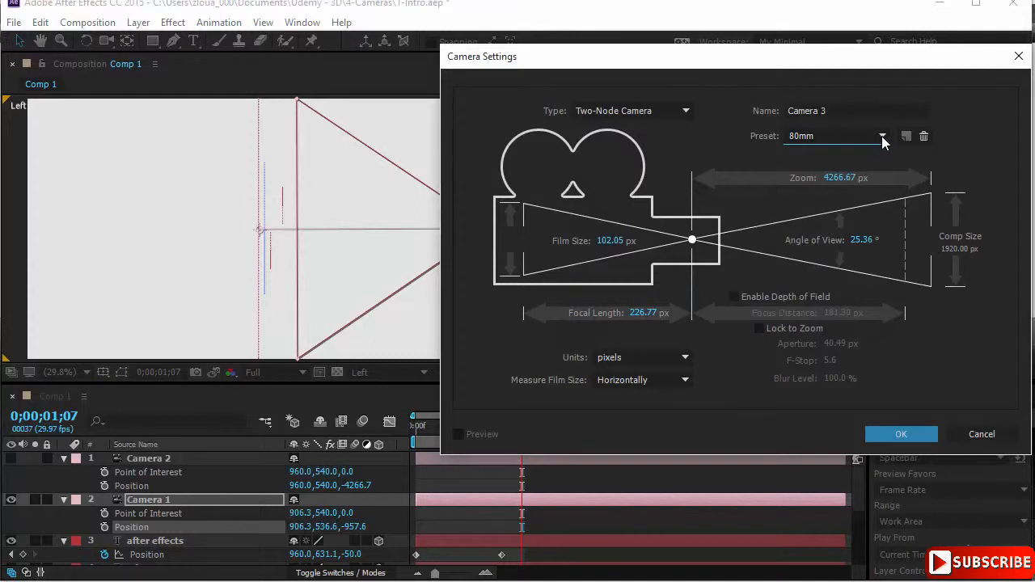
{"action": "left_click", "coordinate": [882, 138]}
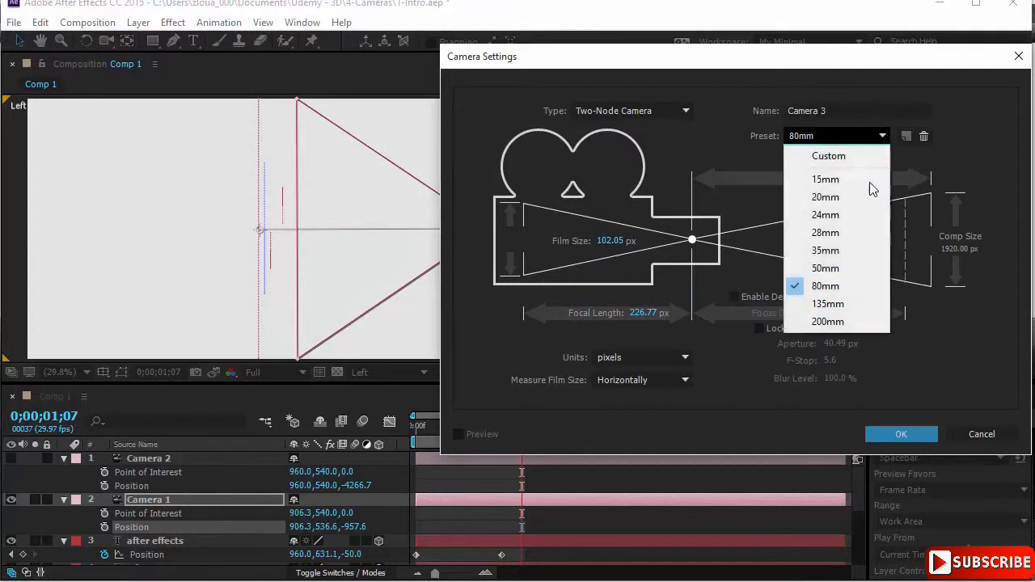
{"action": "left_click", "coordinate": [857, 238]}
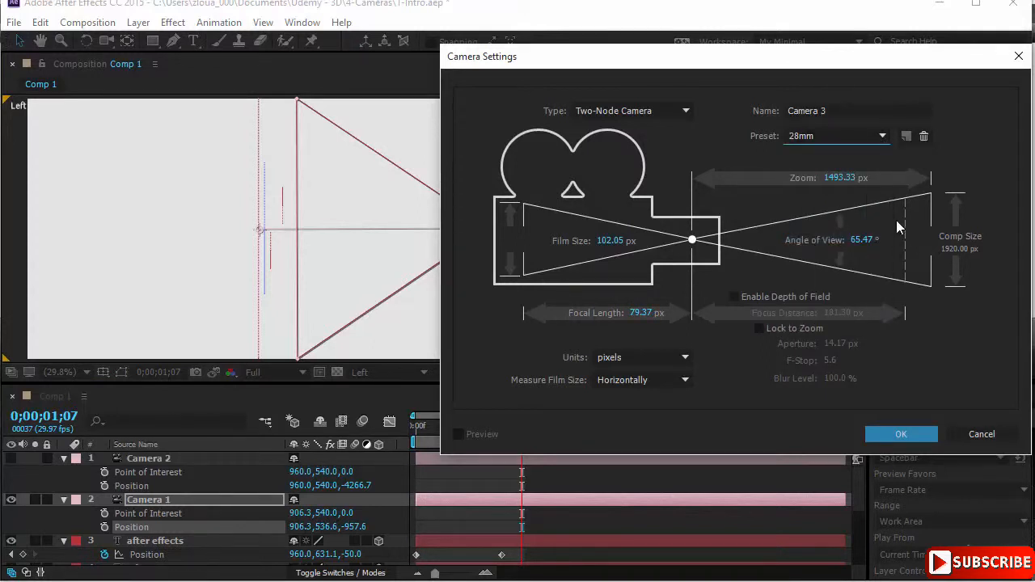
{"action": "left_click", "coordinate": [895, 436]}
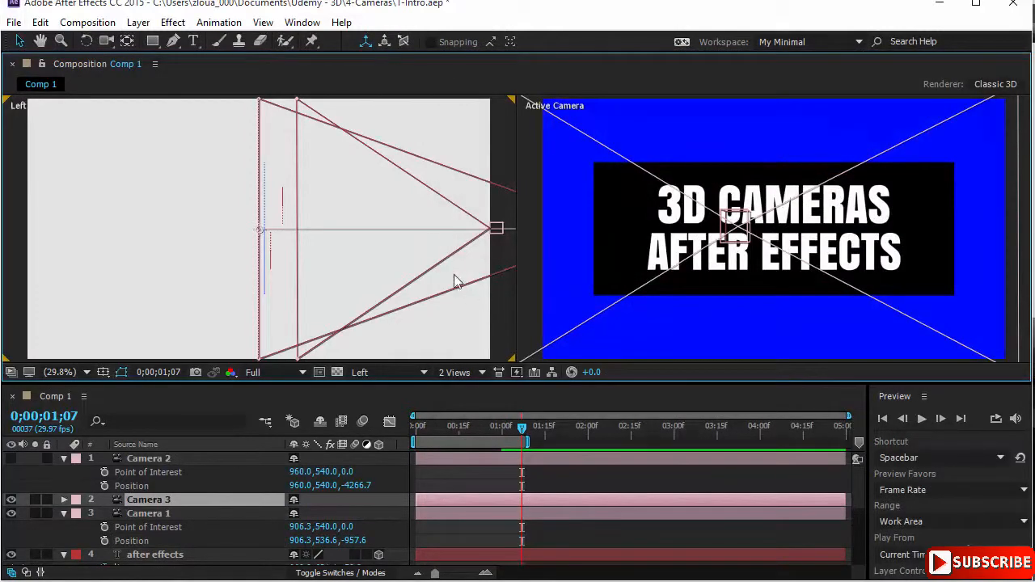
Step: Move the Camera 3 layer above Camera 2 in the layer stack and hide Camera 1
{"action": "left_click_drag", "start_coordinate": [426, 250], "coordinate": [261, 239]}
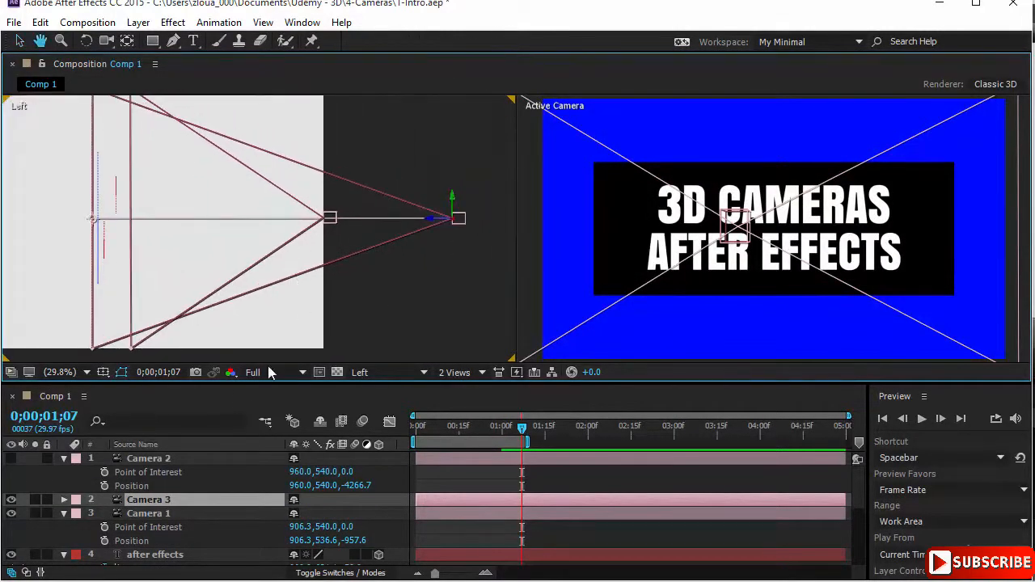
{"action": "key", "text": "v"}
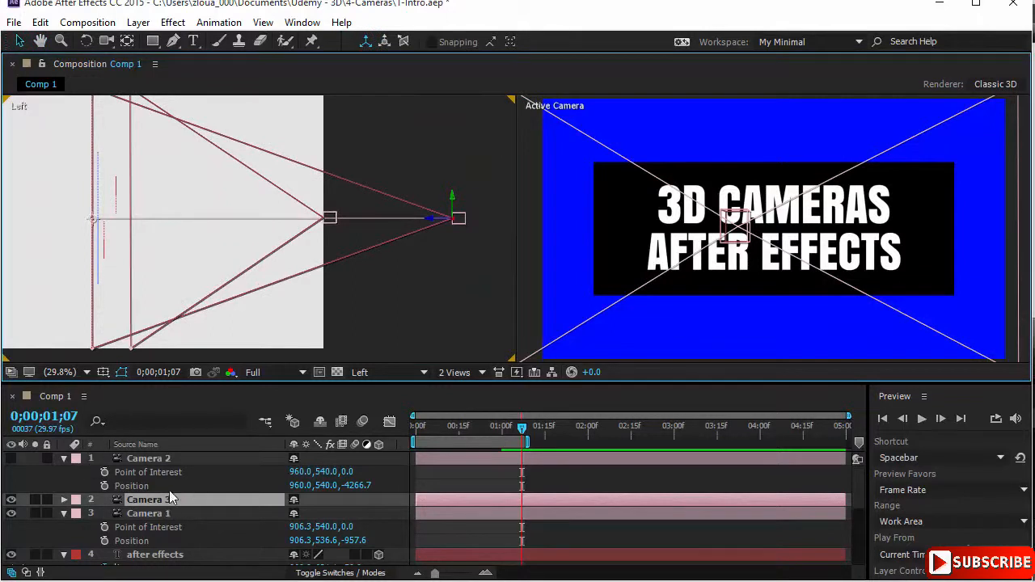
{"action": "left_click_drag", "start_coordinate": [172, 501], "coordinate": [175, 454]}
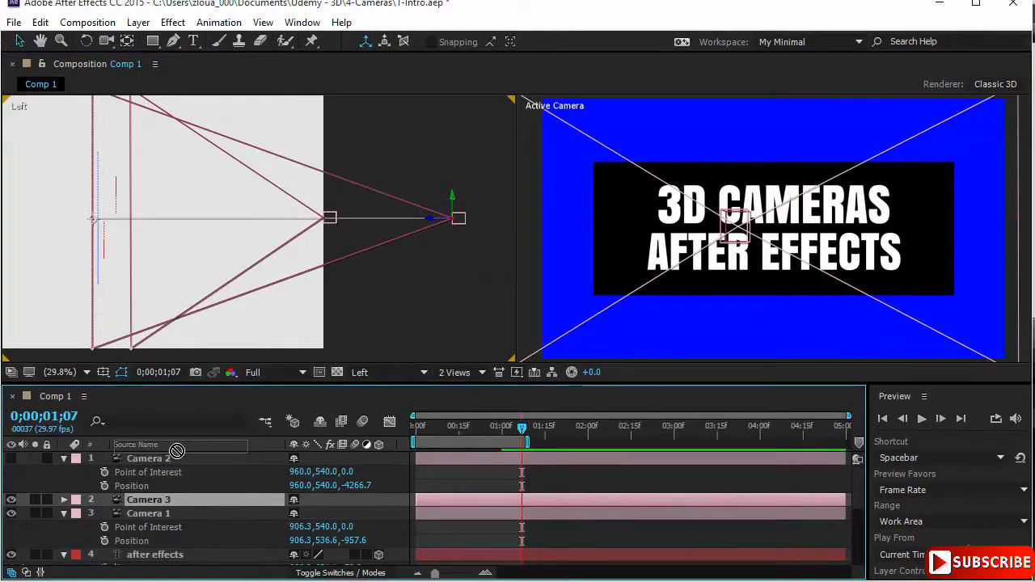
{"action": "left_click", "coordinate": [11, 513]}
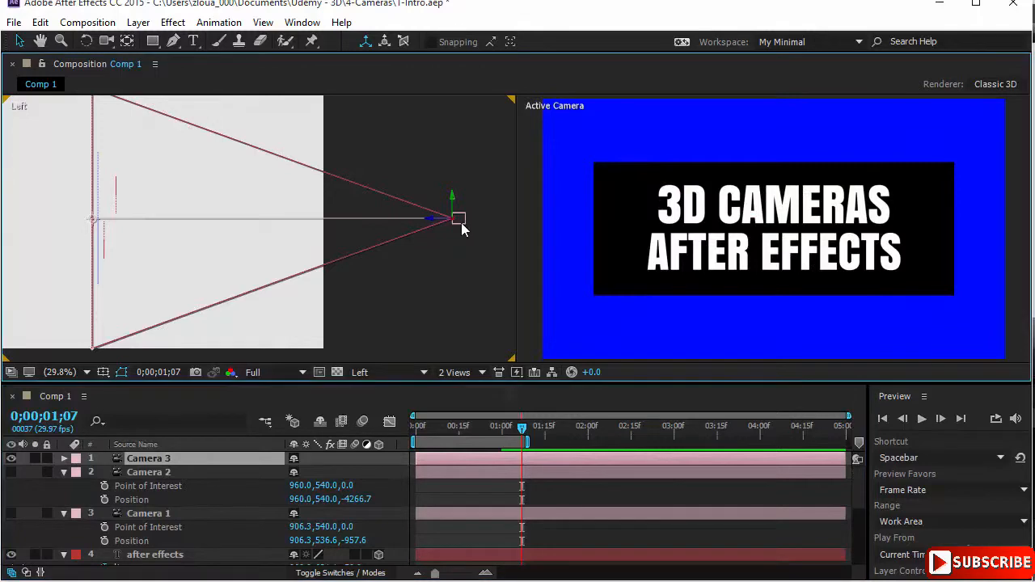
Step: Raise Camera 3 in the Left view and pull it slightly back so it looks down at the layers, keeping its layer selected
{"action": "left_click_drag", "start_coordinate": [457, 219], "coordinate": [478, 169]}
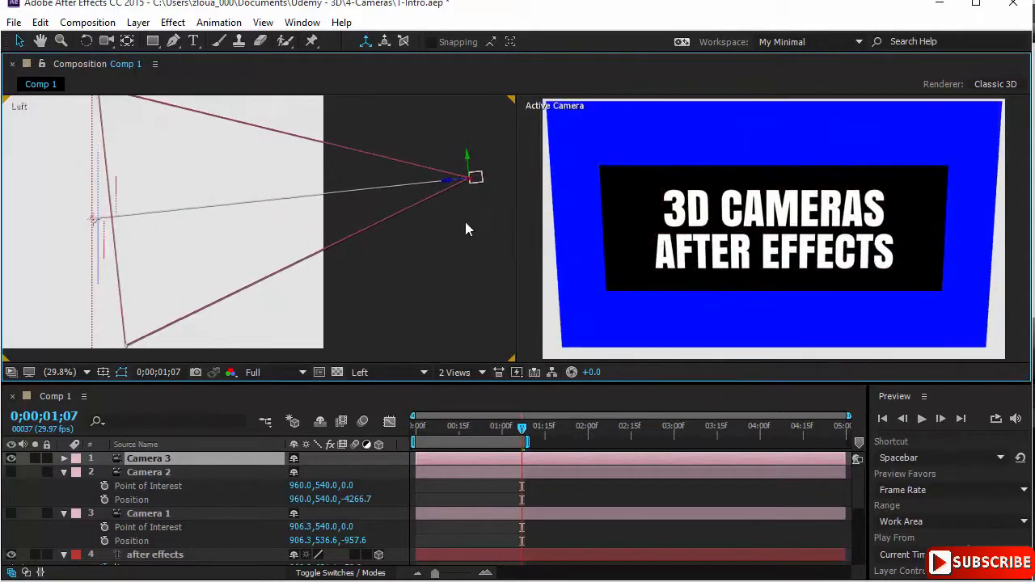
{"action": "left_click", "coordinate": [173, 461]}
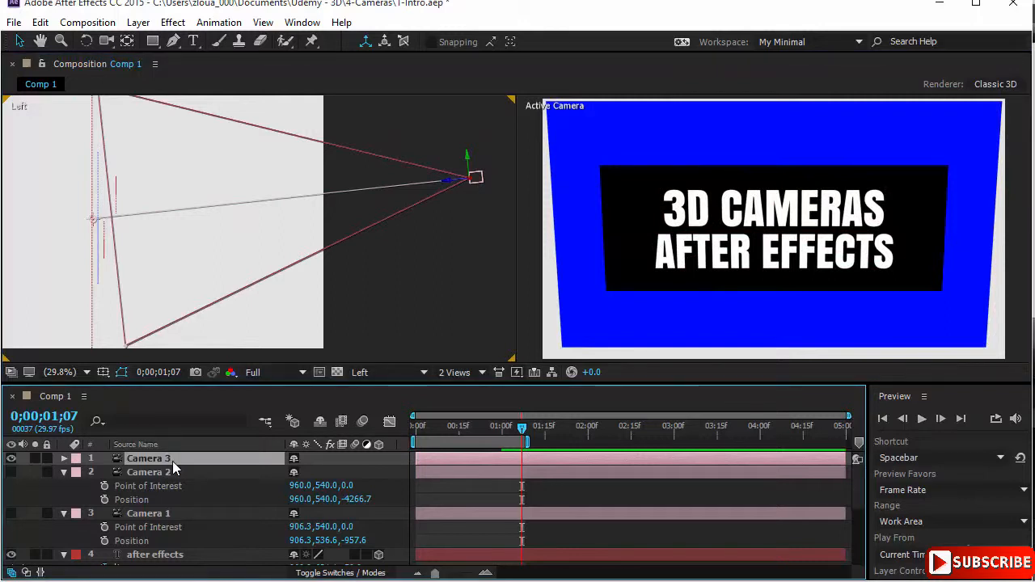